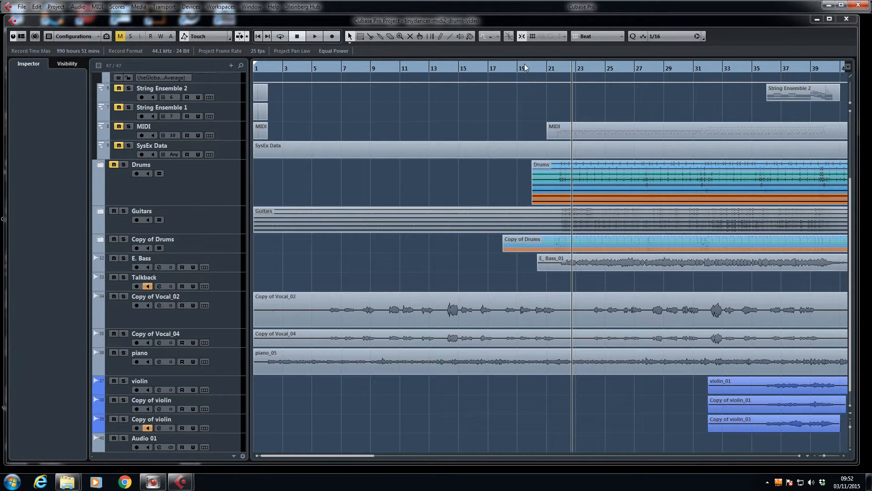
Play the full mix around bars 21 to 23 to hear where the drums enter
left_click(547, 68)
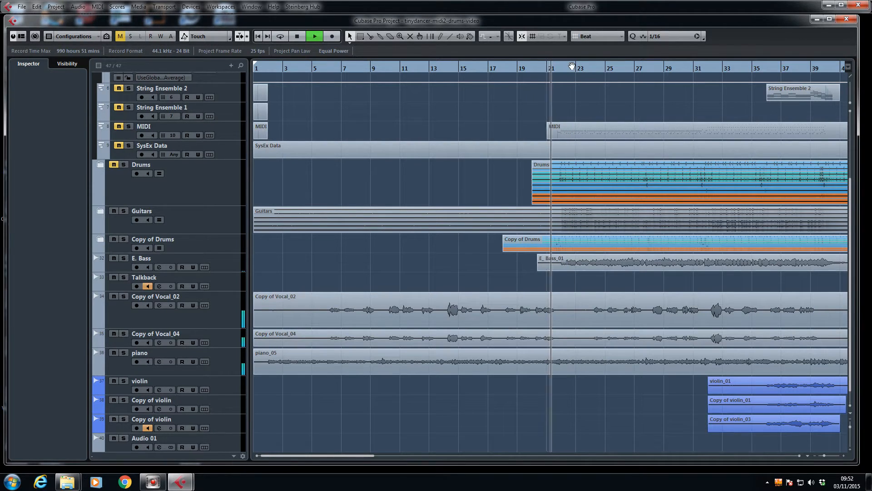
left_click(565, 69)
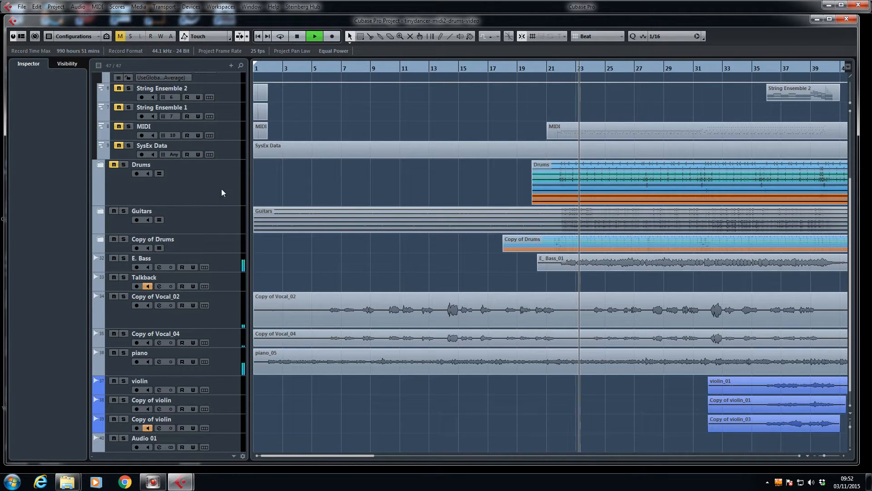
key("space")
scroll(197, 234, "down", 1)
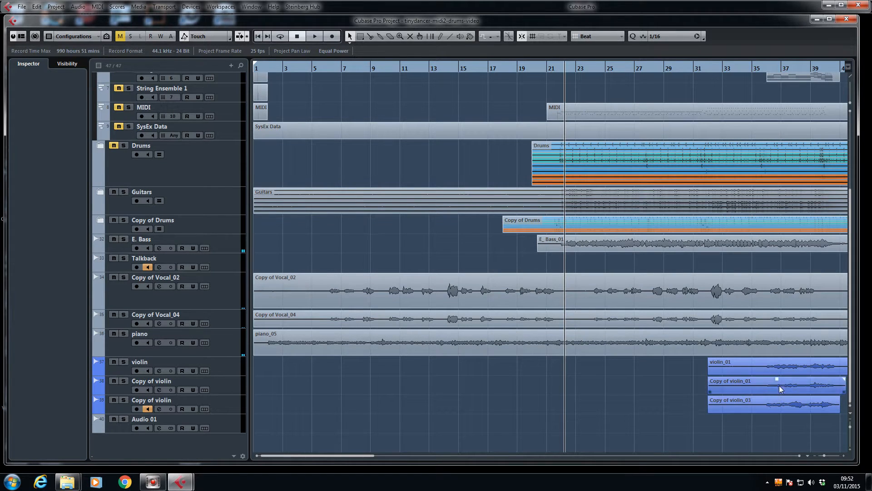
Collapse the MIDI folder track and expand the Copy of Drums folder to show its individual drum tracks
scroll(217, 381, "up", 7)
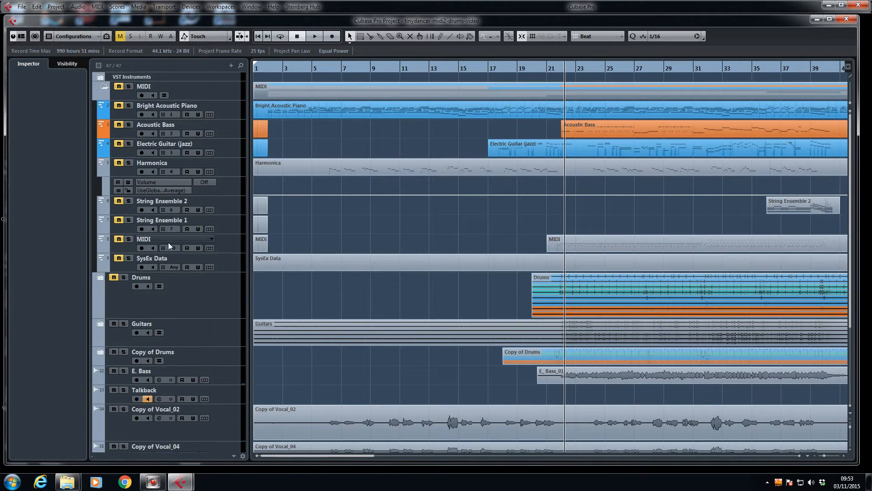
left_click(104, 86)
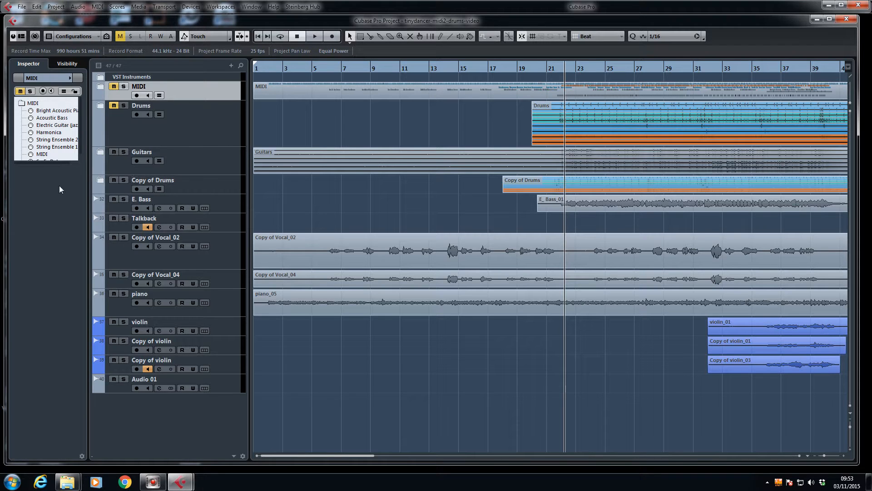
left_click(101, 180)
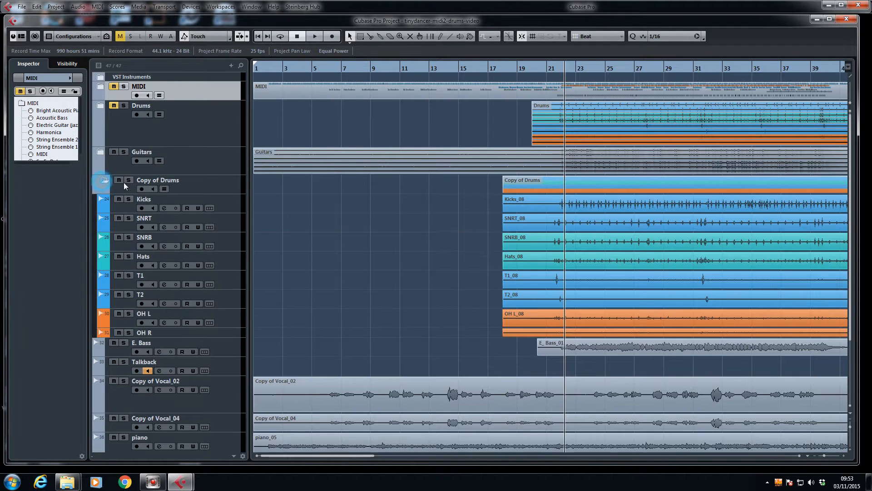
Solo the Copy of Drums folder and play a short passage of the drums from about bar 22
left_click(129, 180)
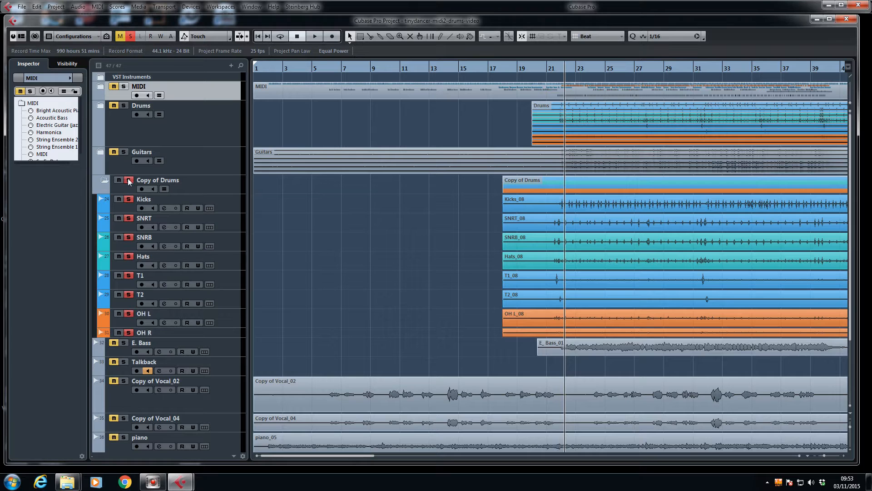
key("space")
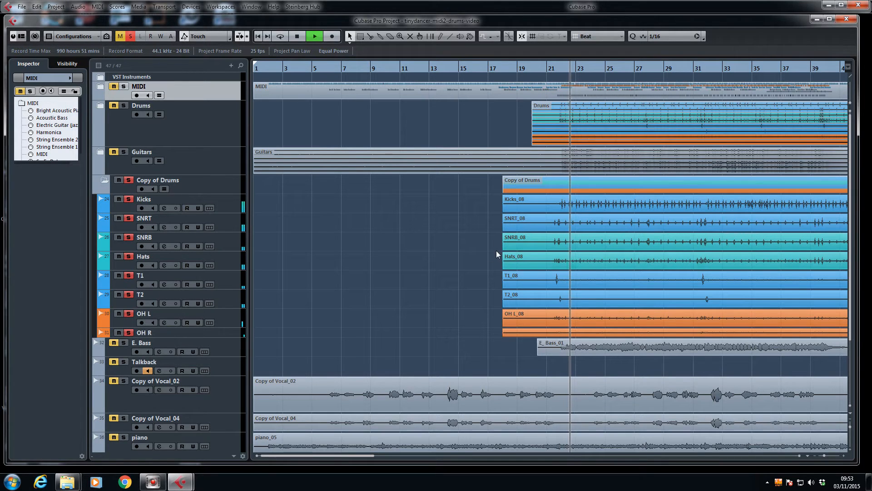
key("space")
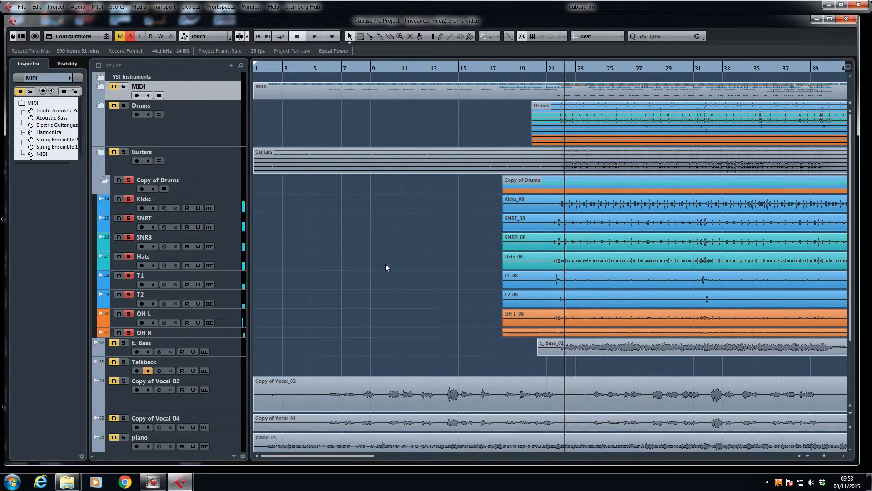
Open the MixConsole and collapse the Pre rack of the channels
key("F3")
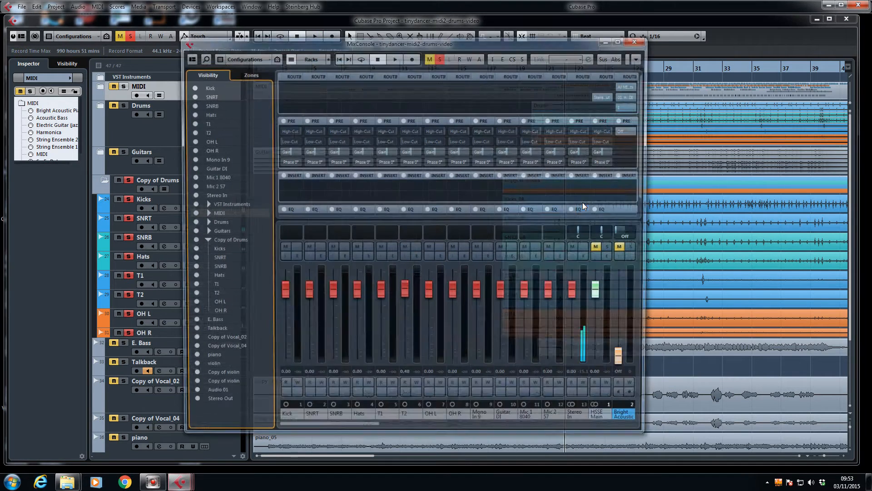
left_click_drag(433, 42, 419, 41)
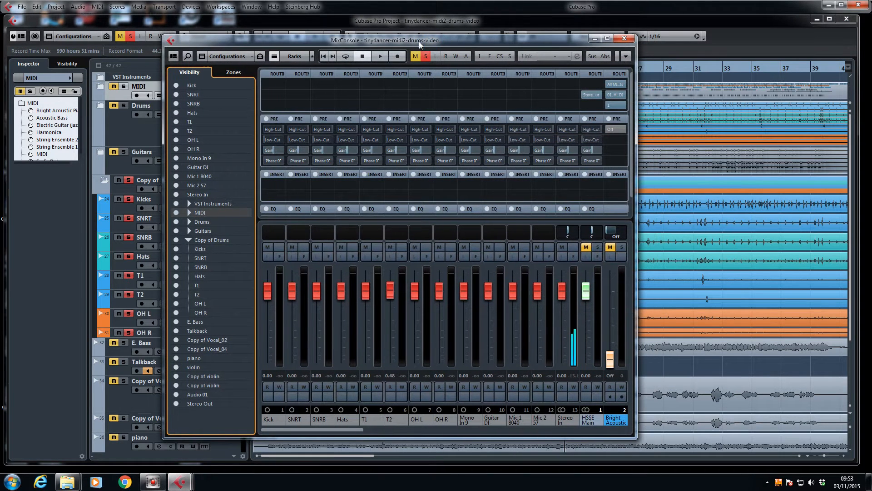
left_click(450, 119)
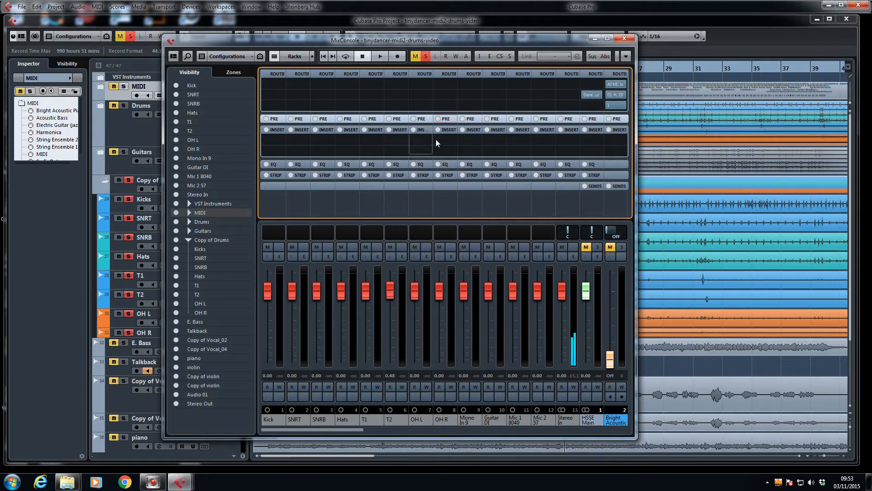
left_click(303, 129)
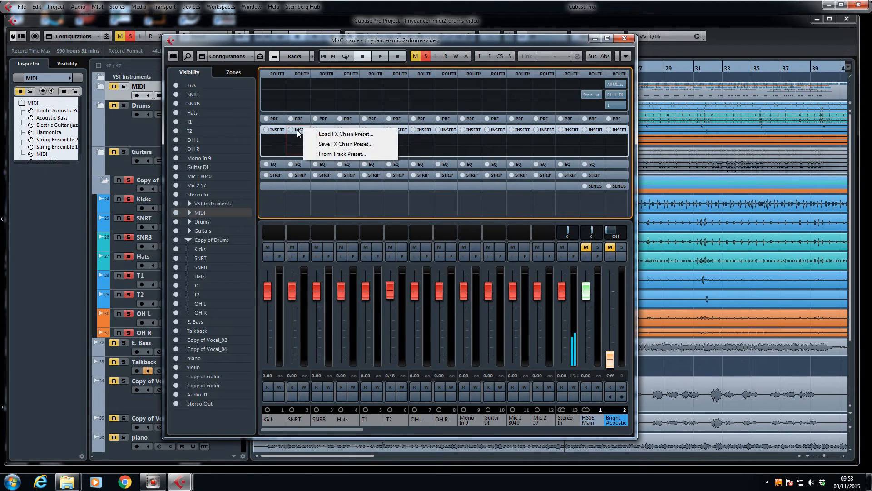
left_click(301, 131)
left_click(302, 132)
left_click(329, 131)
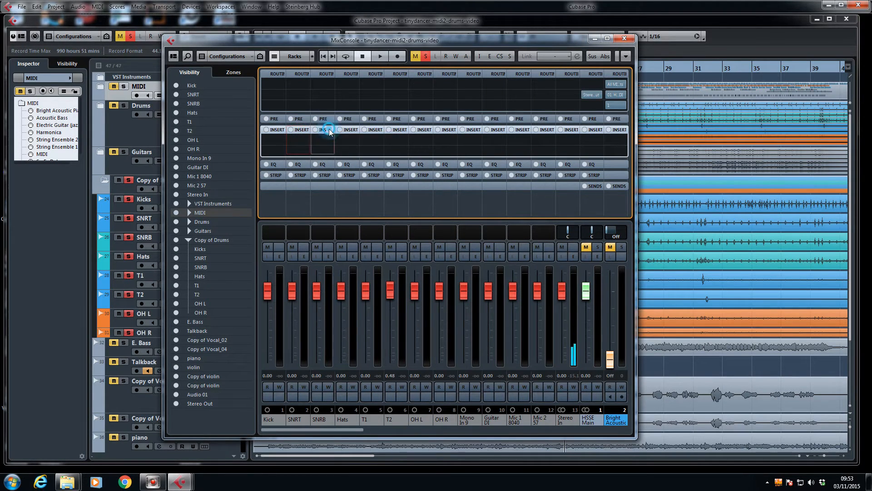
left_click(329, 131)
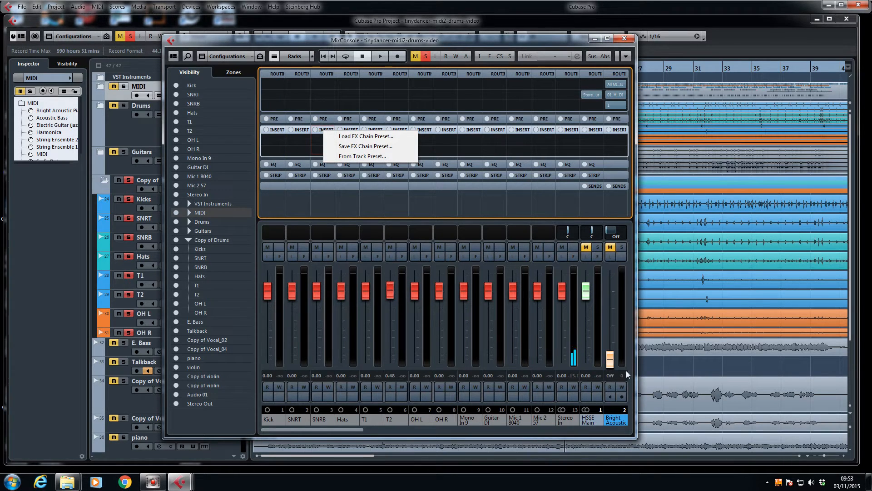
Raise the Stereo Out fader to 0.68, check the level with a short playback, and close the mixer
left_click(609, 427)
left_click(610, 429)
left_click(610, 429)
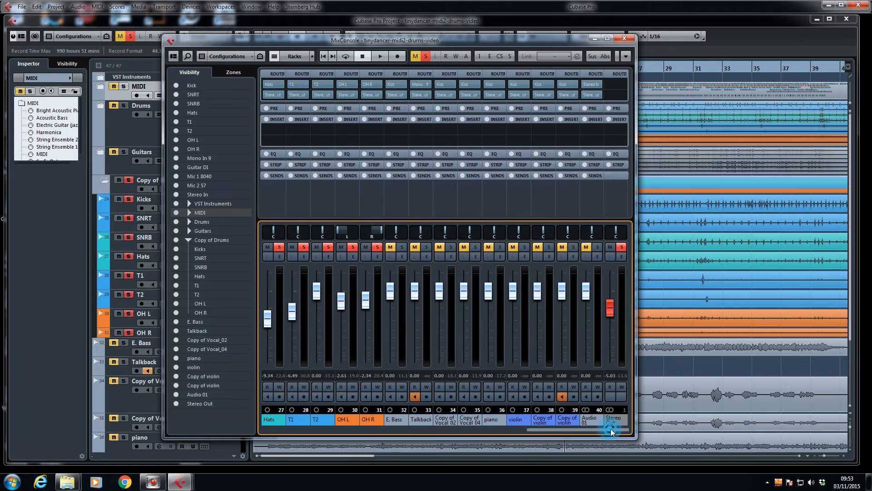
left_click_drag(609, 304, 611, 293)
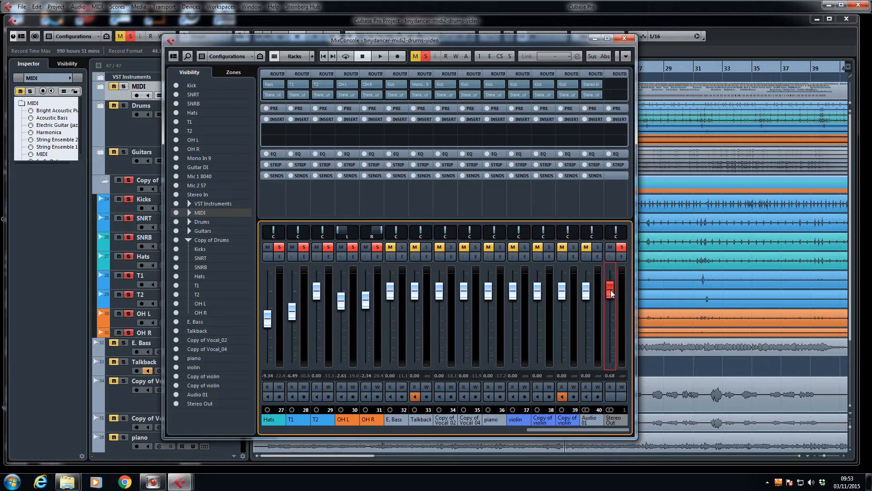
key("space")
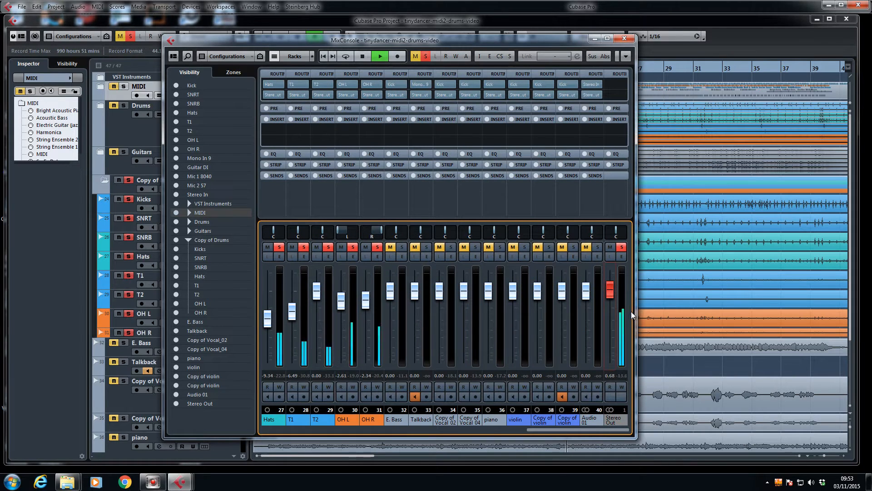
left_click(625, 39)
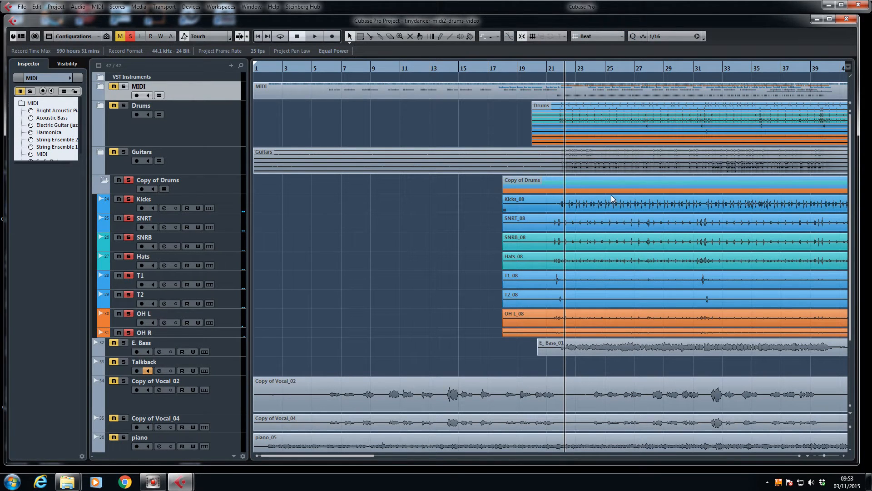
Select the Kicks through OH R tracks in the Copy of Drums folder together with all of their audio events
left_click(226, 204)
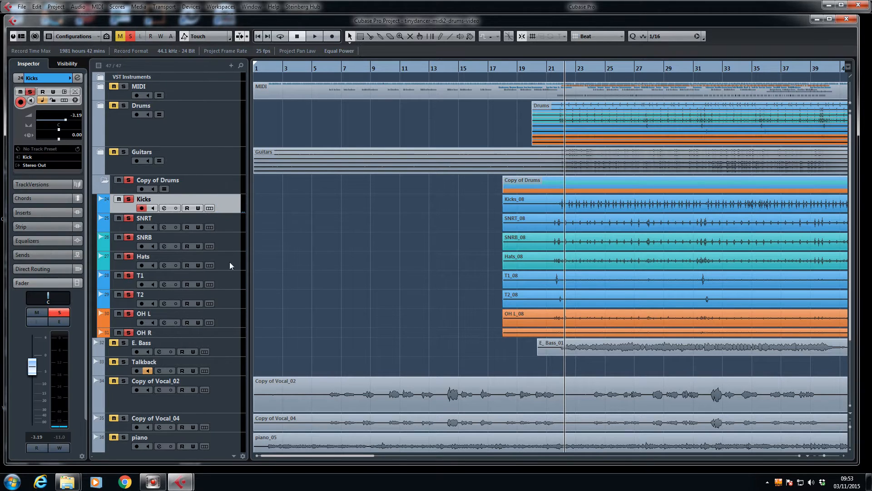
left_click_drag(228, 222, 224, 332)
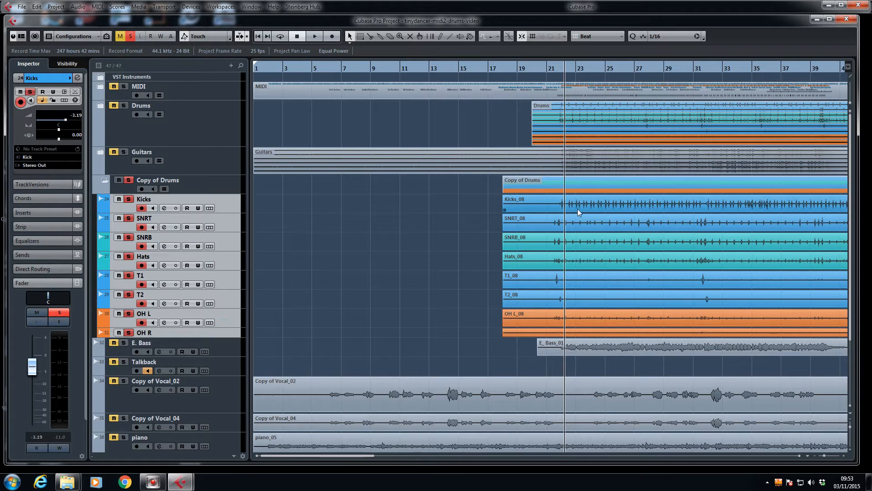
left_click(574, 209)
left_click(574, 220, "shift")
left_click(574, 242, "shift")
left_click(578, 261, "shift")
left_click(582, 278, "shift")
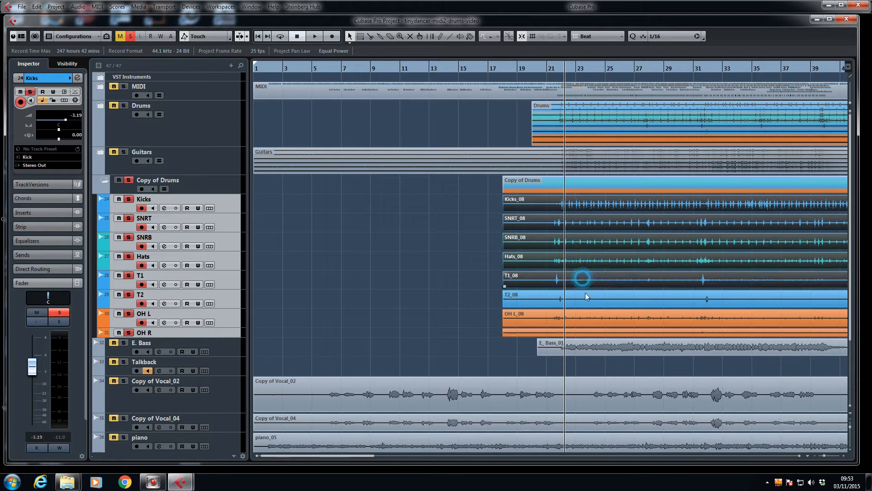
left_click(585, 296, "shift")
left_click(591, 317, "shift")
left_click(593, 334, "shift")
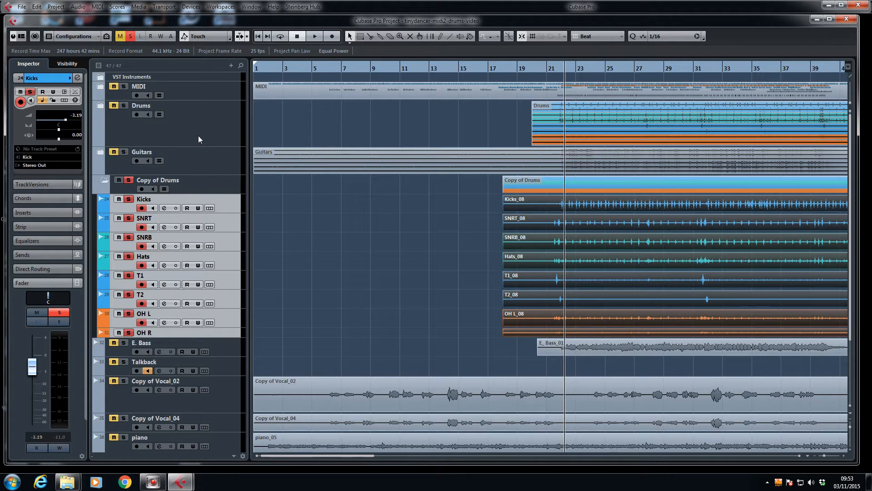
Group the selected drum events and trim their common start to just before bar 20
left_click(36, 7)
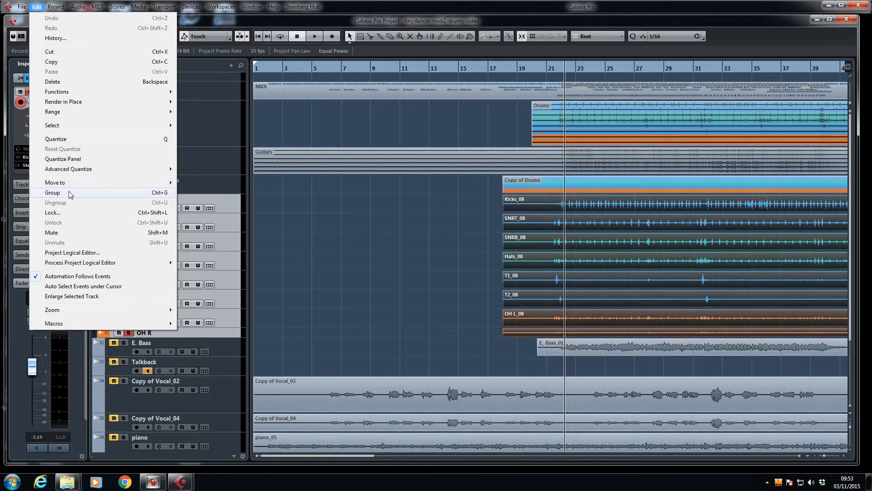
left_click(70, 194)
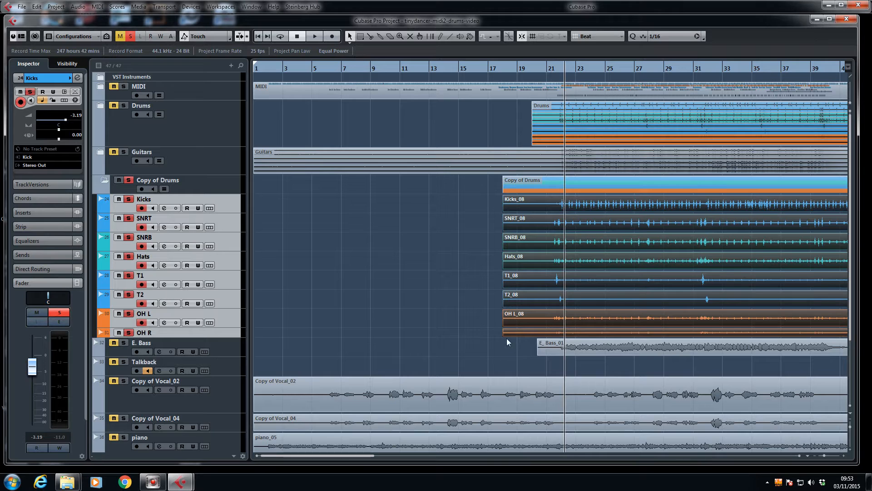
left_click_drag(505, 334, 531, 333)
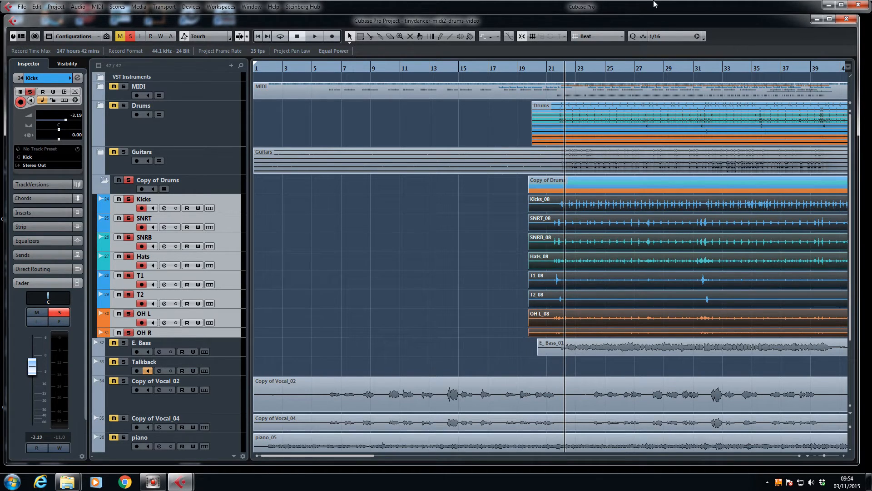
Play the soloed drums across the start of bar 22 to examine the hits there
left_click_drag(564, 68, 524, 99)
left_click(489, 67)
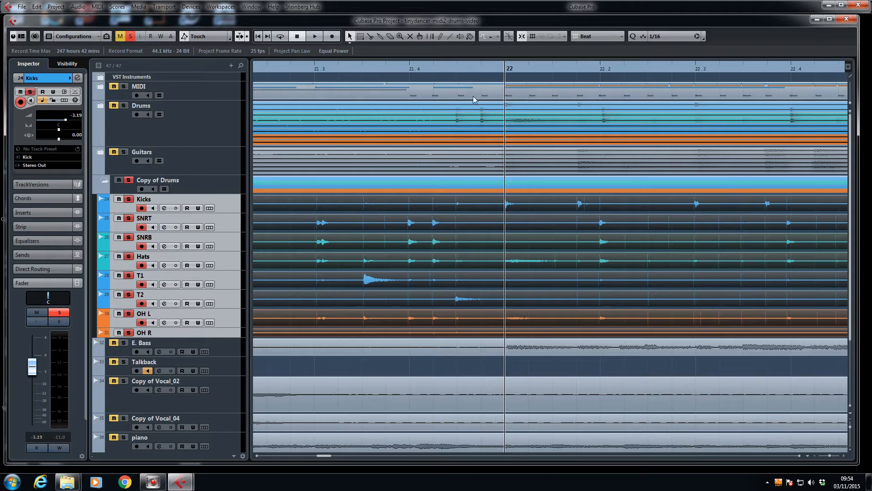
left_click(412, 71)
key("space")
key("space")
key("space")
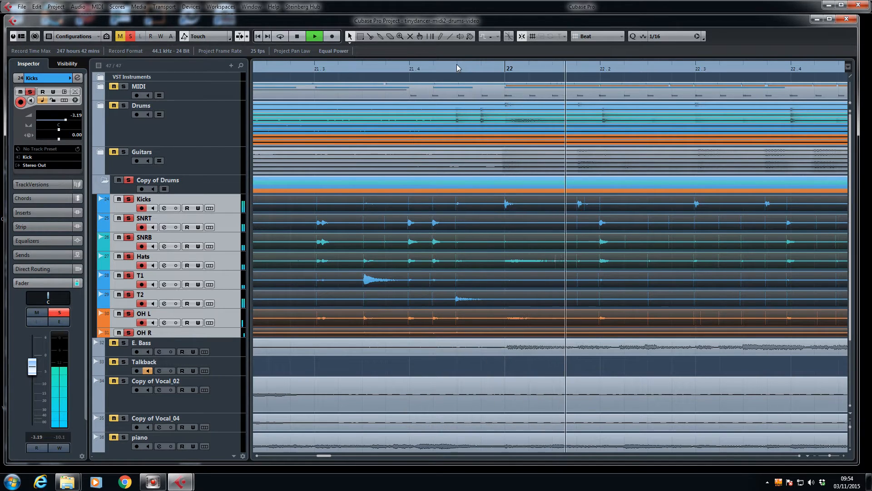
key("space")
Enlarge the height of the selected drum tracks and split the grouped events at the kick hit just before bar 22
left_click_drag(503, 71, 495, 105)
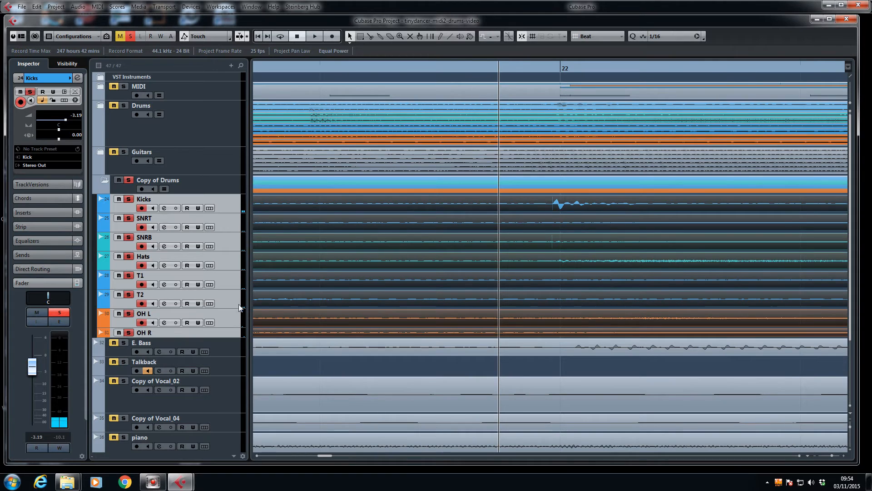
left_click_drag(158, 338, 164, 277)
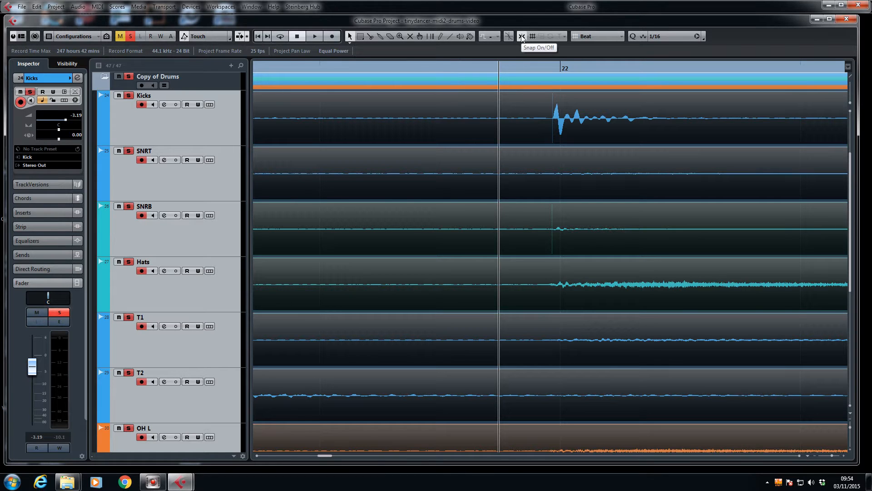
left_click(370, 36)
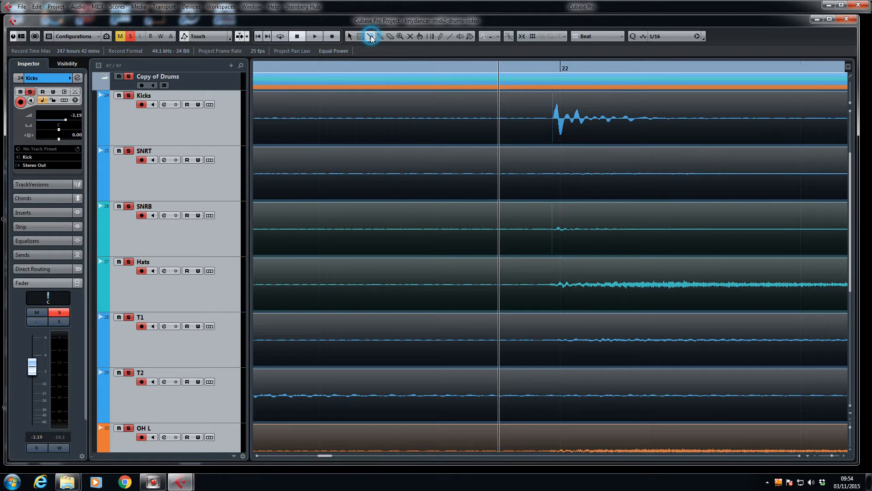
left_click(552, 114)
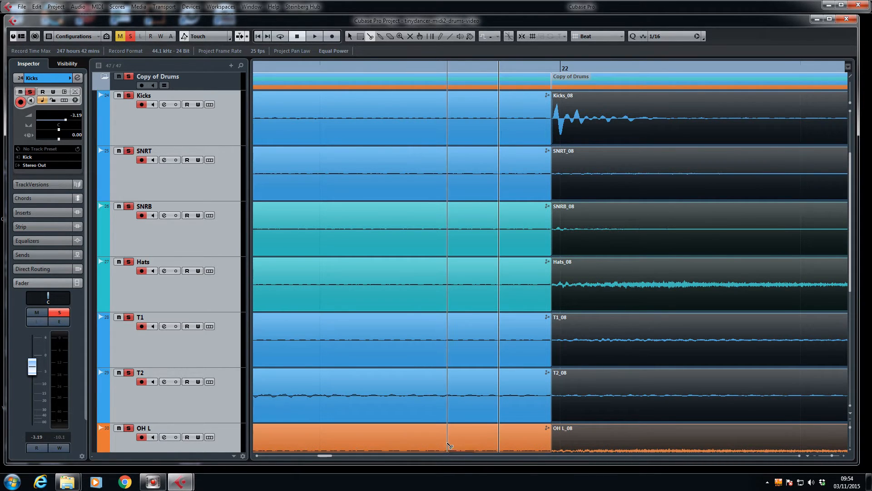
Split the grouped drum events again at the next kick hit, between bar 22 and beat 22.2
scroll(449, 441, "up", 5, "ctrl")
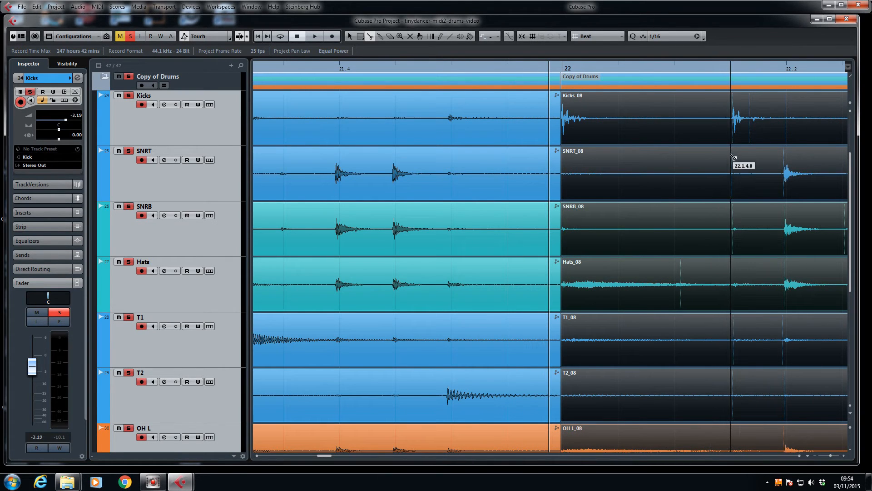
left_click(732, 119)
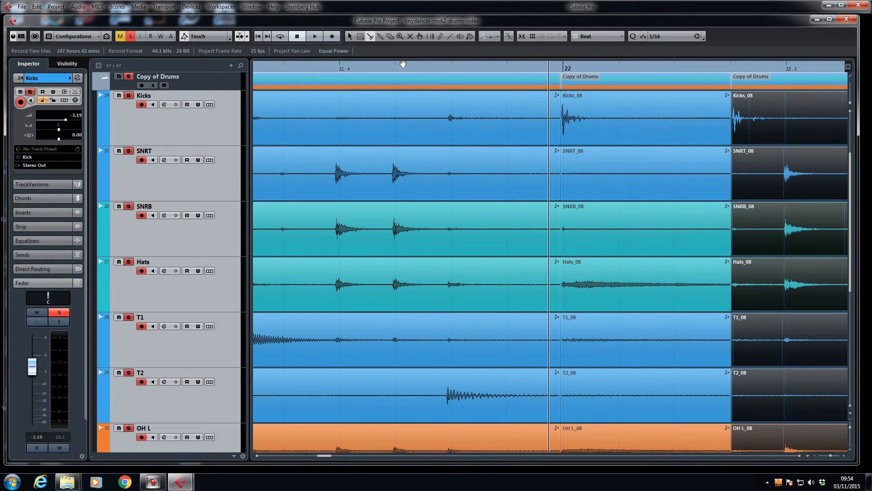
left_click(348, 36)
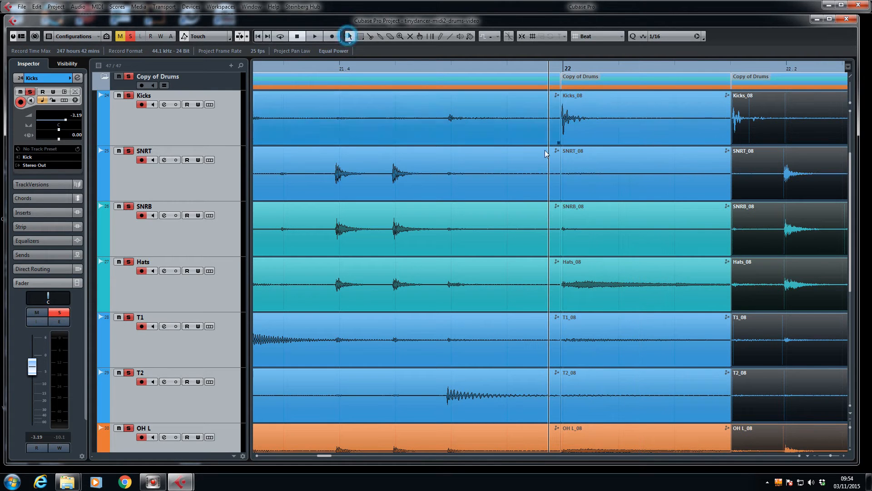
Quantize the grouped drum slice at bar 22 to the 1/16 grid and extend its start back ahead of the kick
left_click(597, 140)
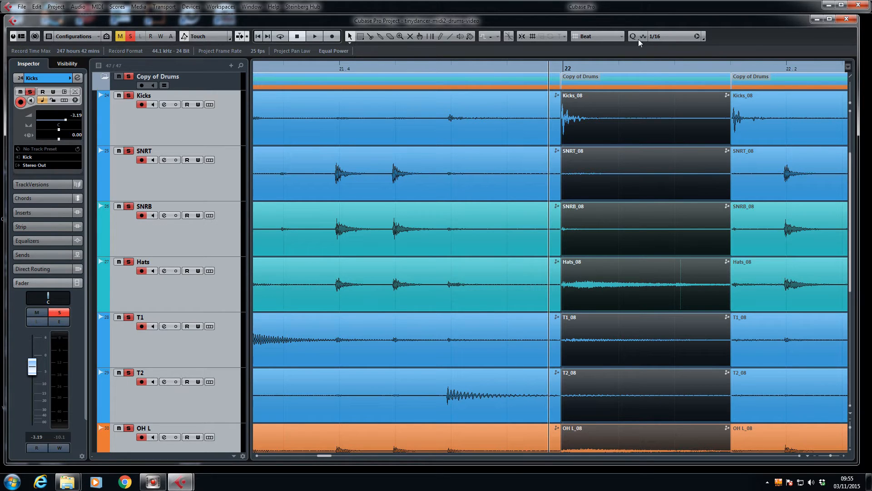
key("q")
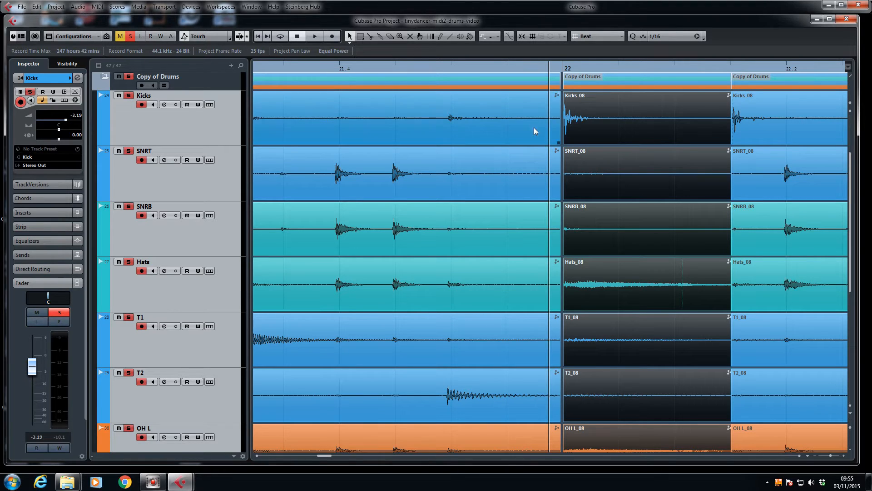
left_click_drag(552, 57, 569, 142)
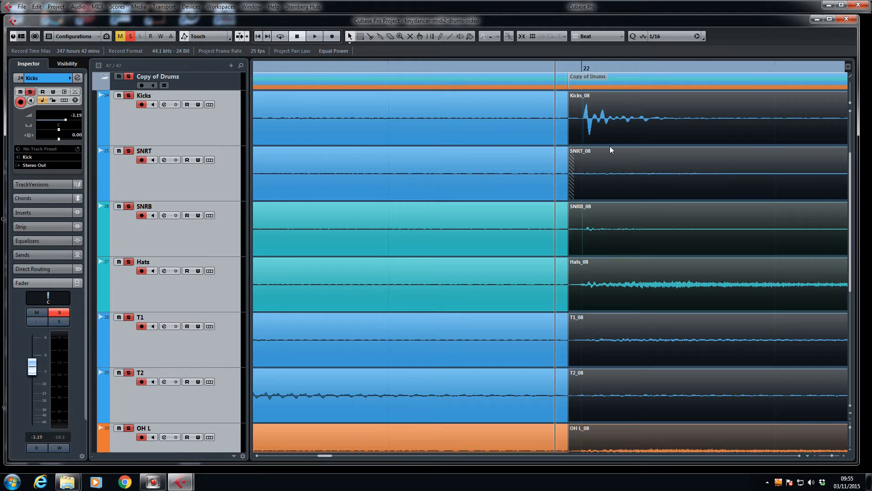
Crossfade the bar 22 drum slice with the preceding events and review the crossfade curves in the project's Auto Fades settings
key("x")
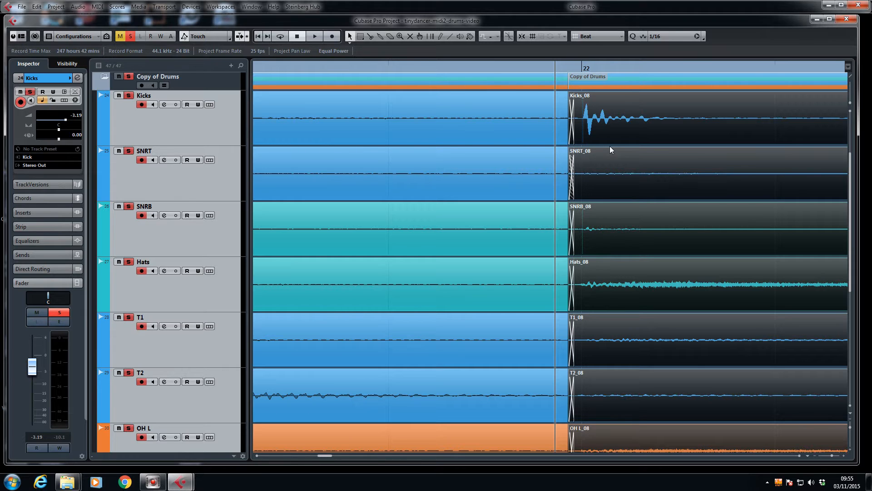
left_click(55, 7)
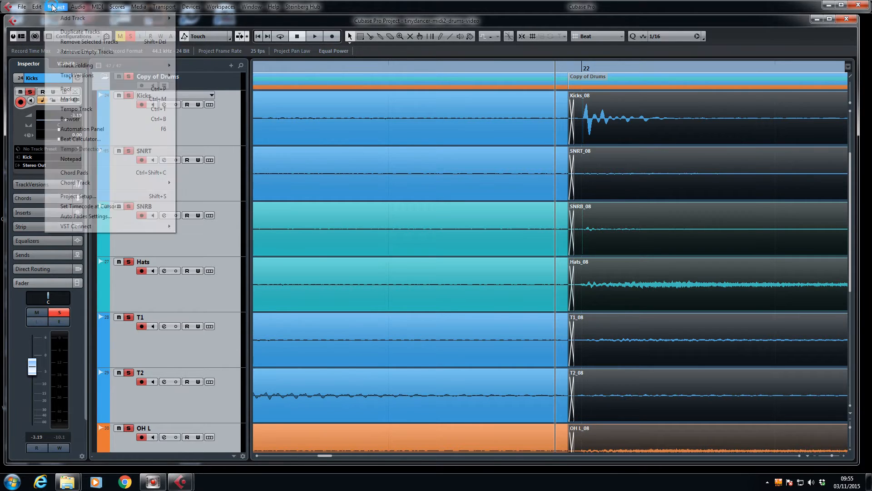
left_click(93, 215)
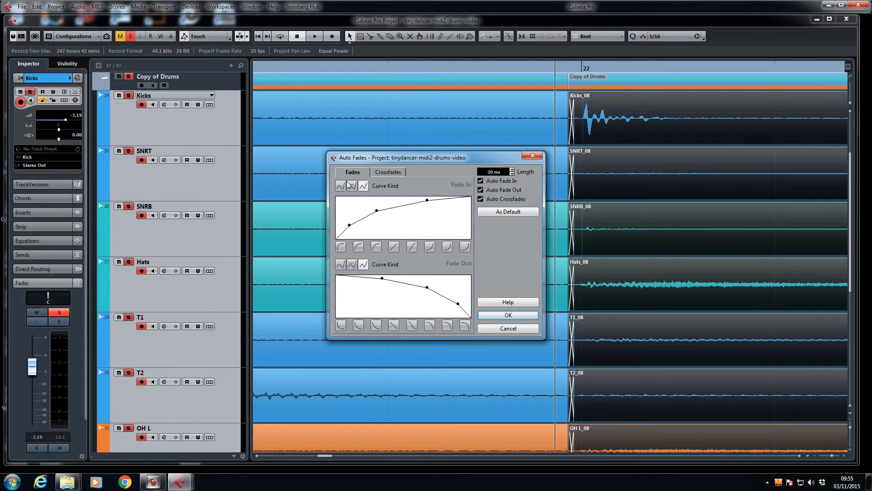
left_click(394, 173)
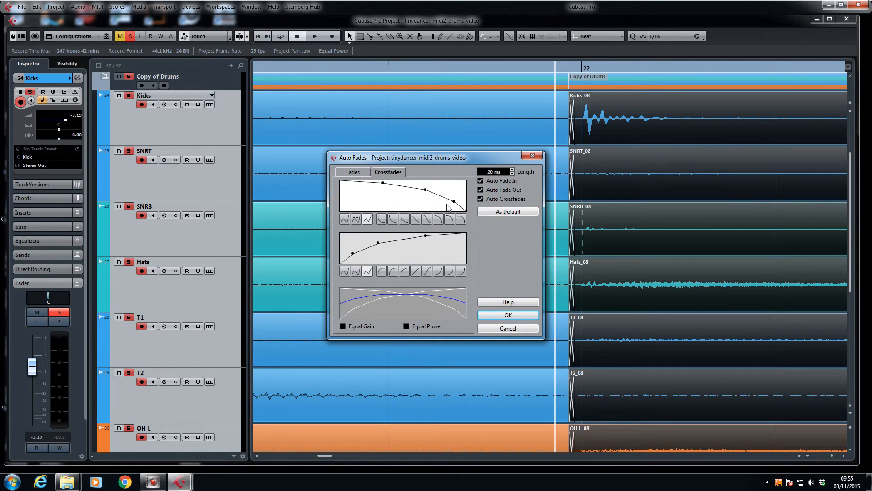
left_click(535, 157)
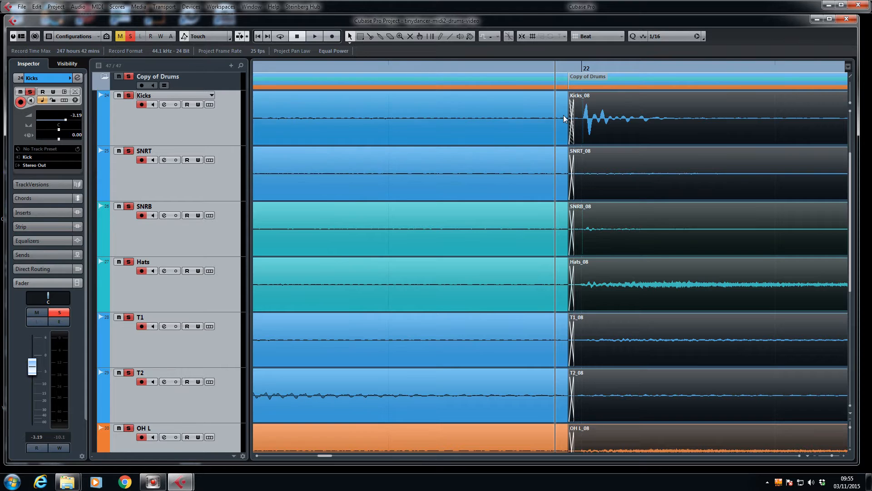
Play the soloed drums just before bar 22 to check the crossfaded edit
key("space")
key("space")
key("g")
key("g")
key("g")
key("g")
key("g")
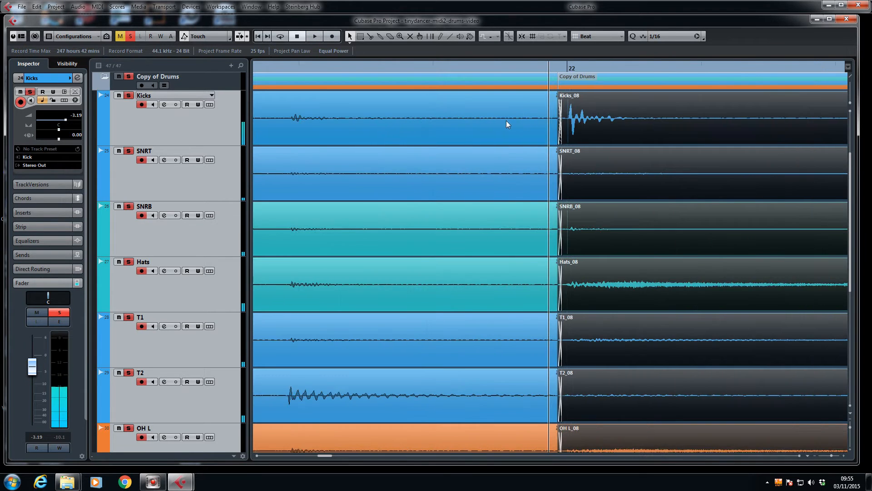
key("g")
key("g")
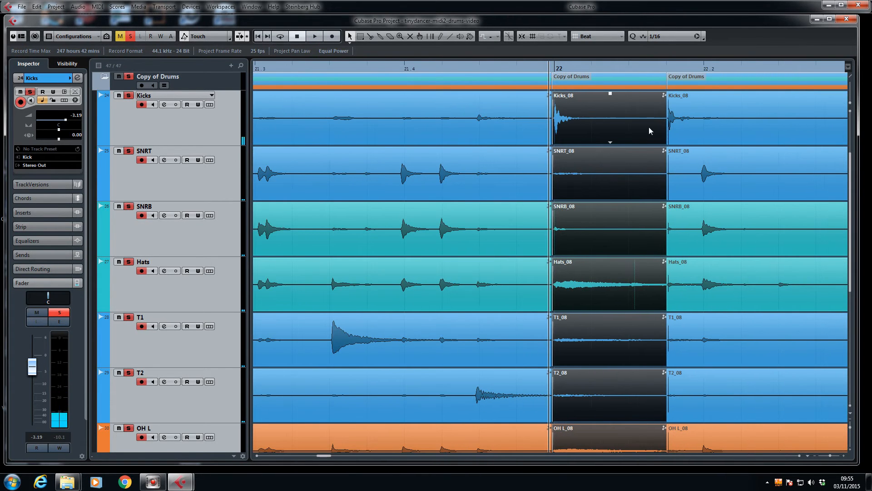
Try to crossfade the start of the slice at the kick between bar 22 and beat 22.2, and undo the crossfade
left_click(663, 69)
key("h")
key("h")
key("h")
key("h")
key("h")
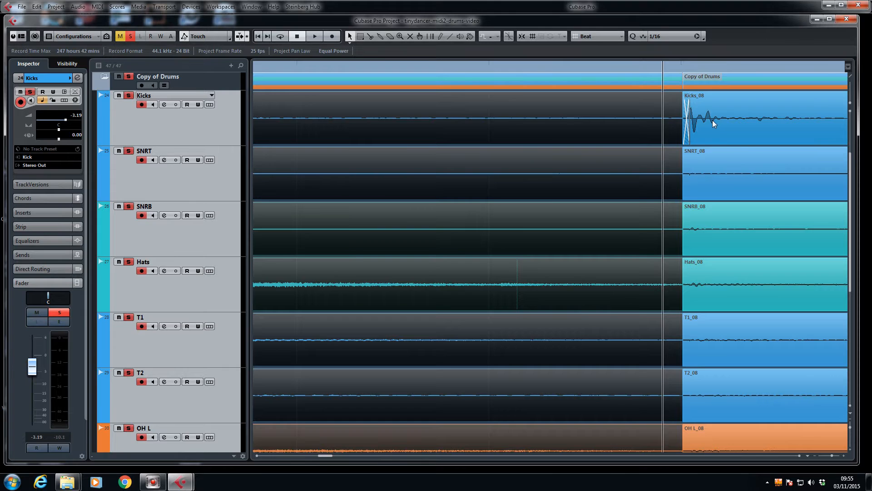
key("g")
key("g")
key("g")
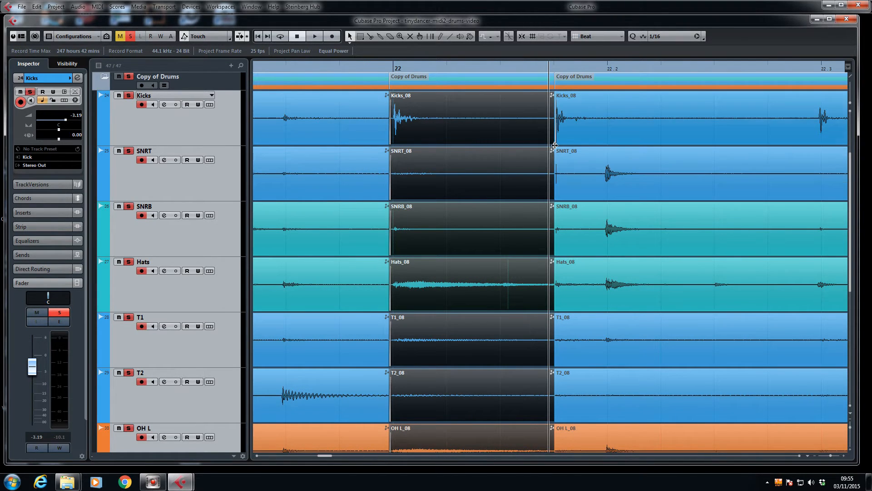
left_click_drag(547, 64, 544, 107)
key("x")
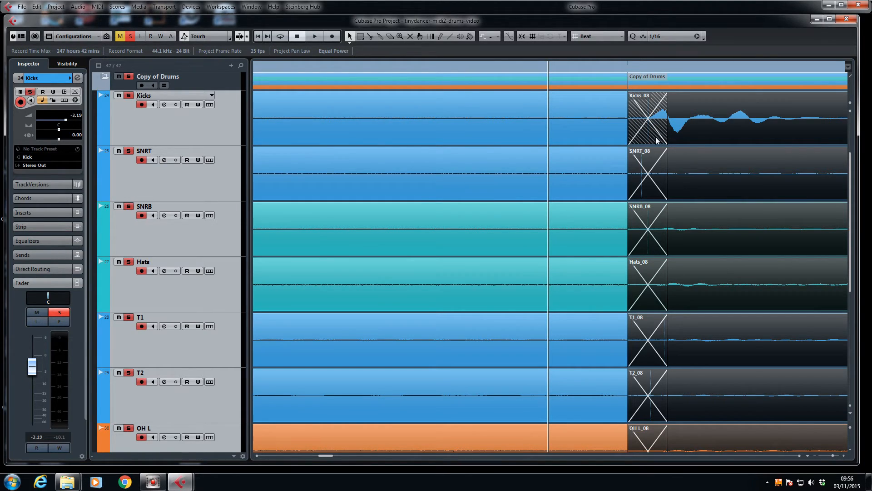
key("ctrl+z")
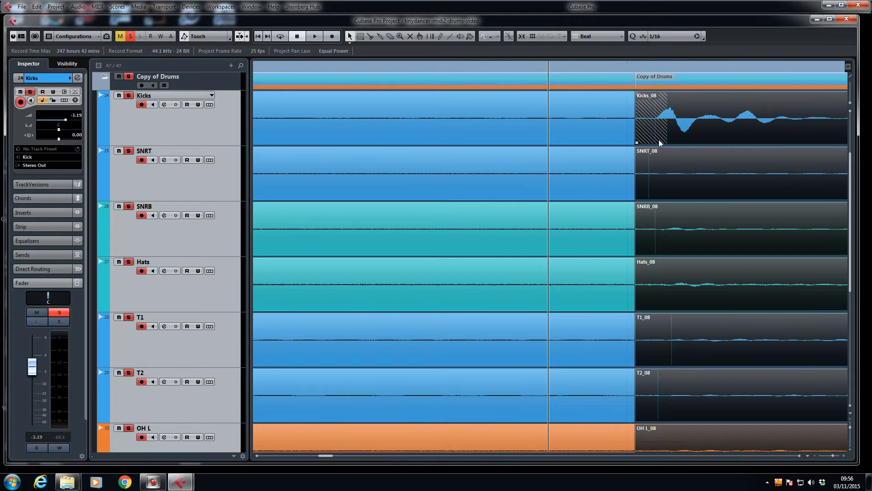
Quantize the kick slice between bar 22 and beat 22.2 and set its boundary with the bar 22 slice just ahead of the hit
key("g")
key("g")
key("g")
key("g")
key("g")
key("g")
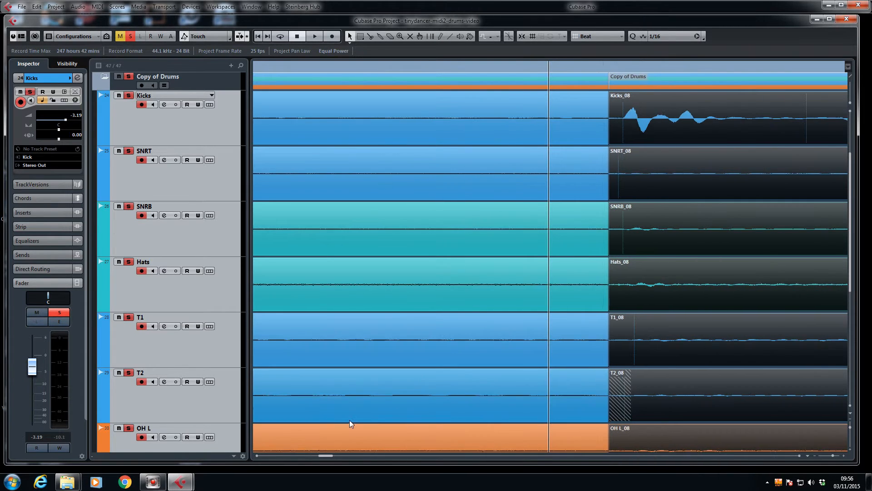
key("g")
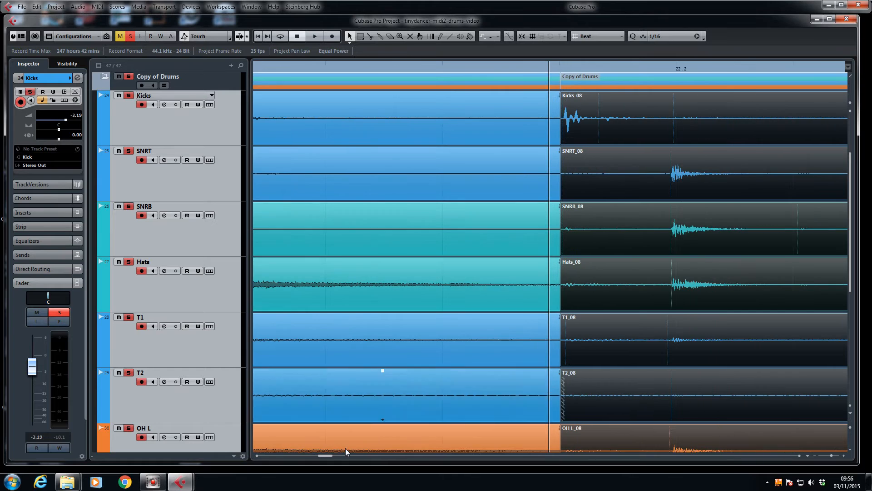
left_click(253, 454)
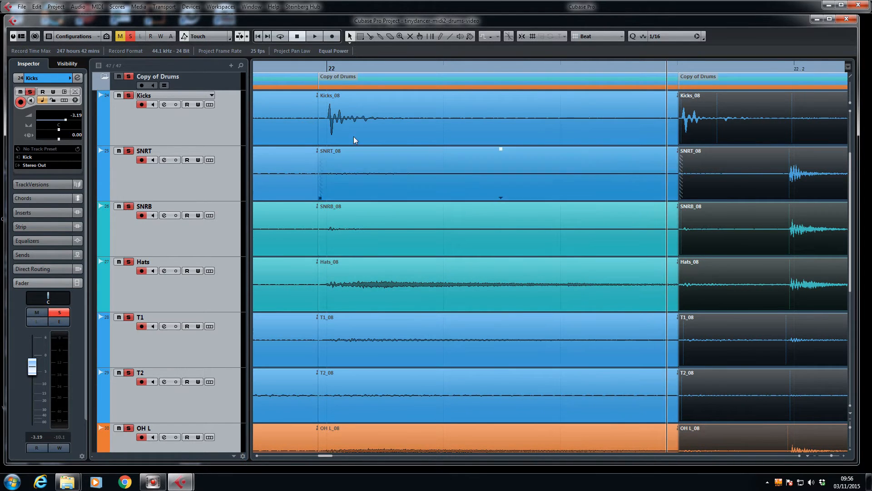
left_click(342, 134)
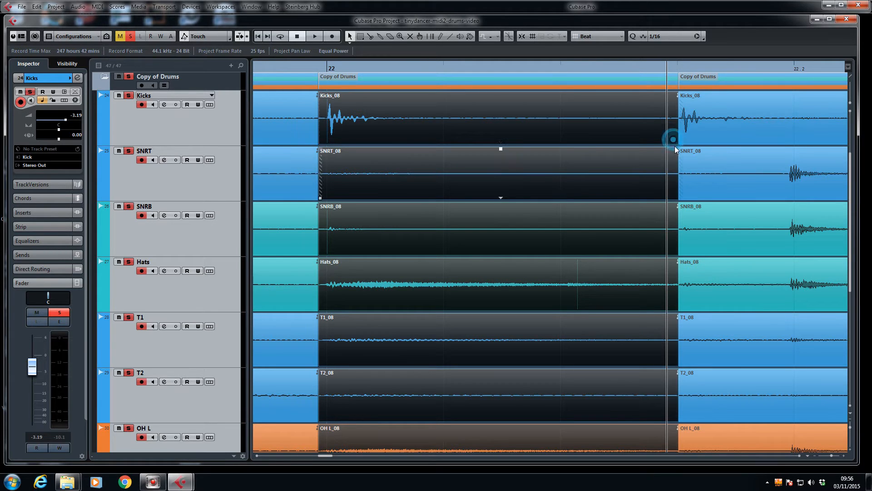
left_click_drag(676, 142, 668, 140)
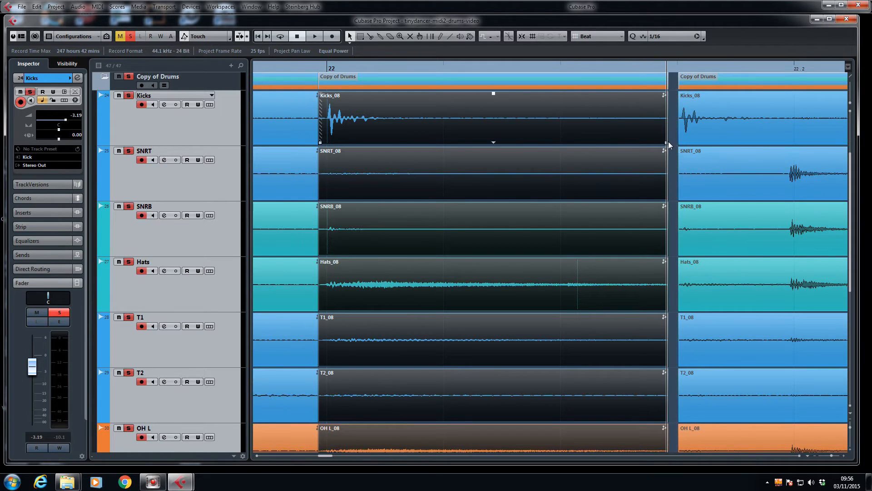
left_click(692, 136)
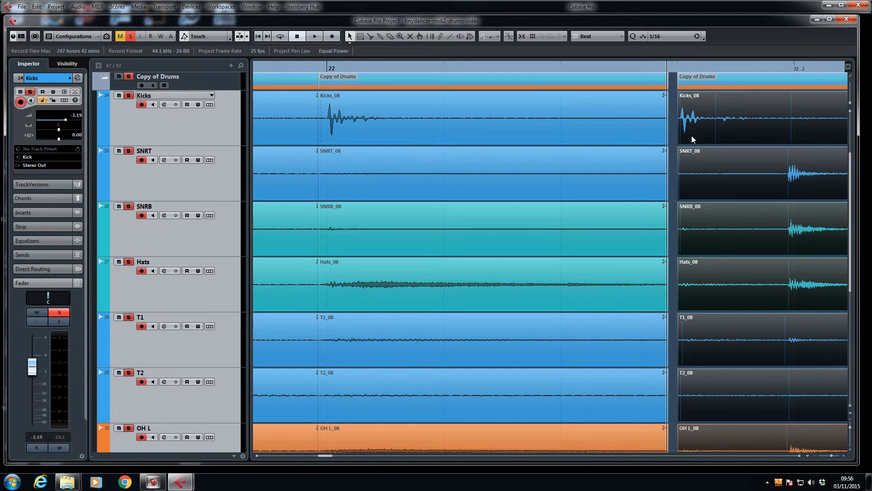
left_click_drag(667, 144, 674, 142)
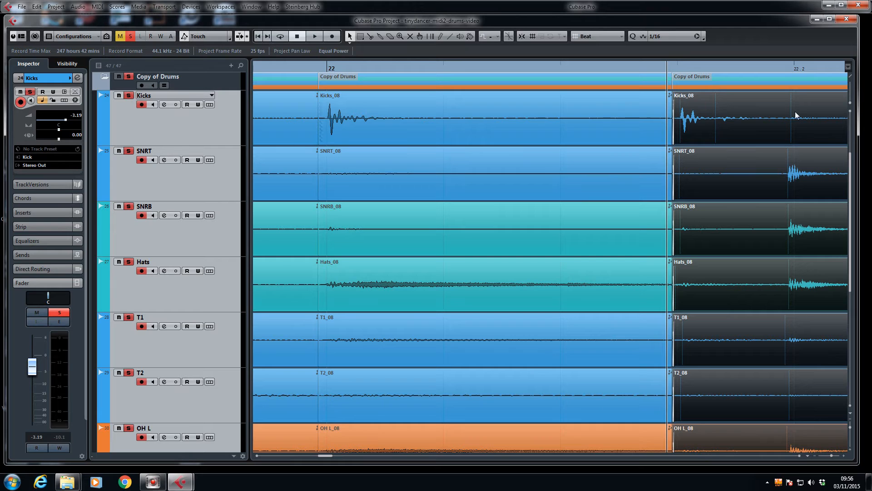
Split the grouped drum events at the snare hit just before beat 22.2
left_click(799, 455)
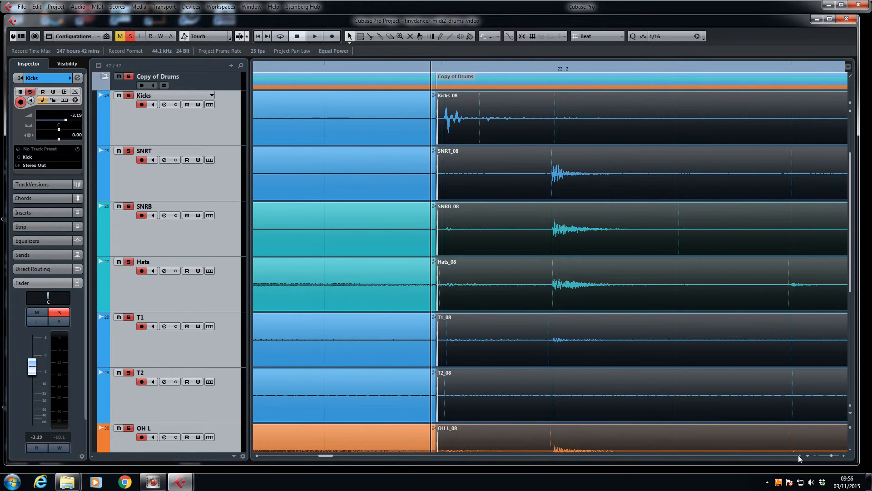
left_click(798, 454)
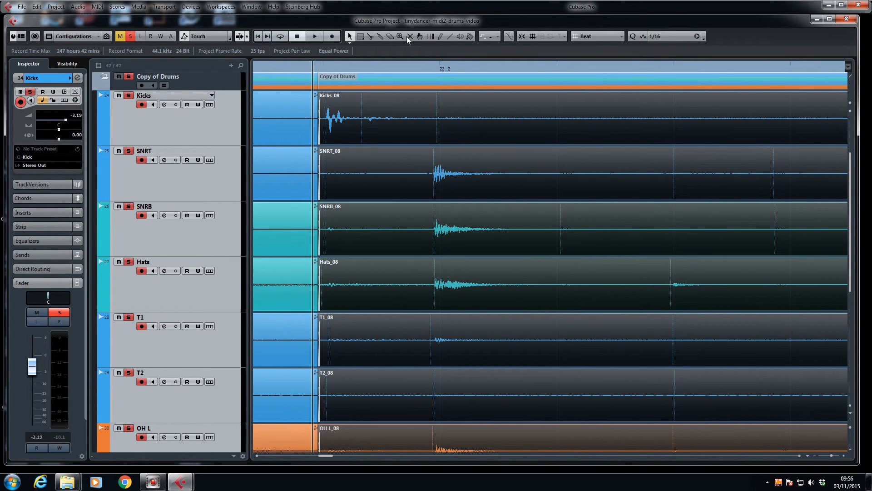
left_click(370, 36)
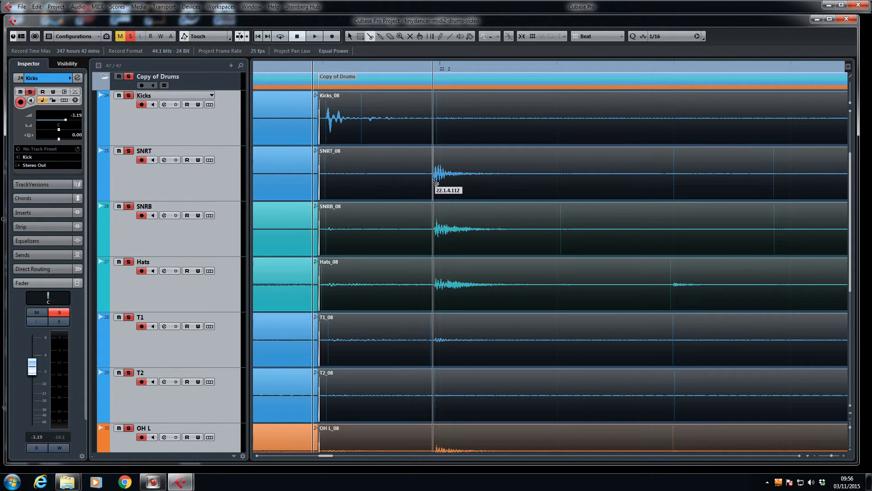
left_click(434, 183)
key("1")
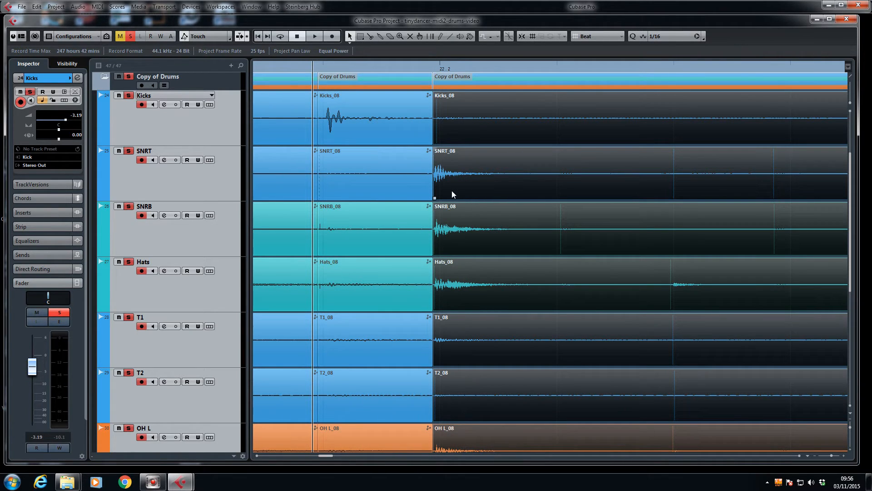
Quantize the new snare slice to beat 22.2 and extend its start back to close the gap before it
key("q")
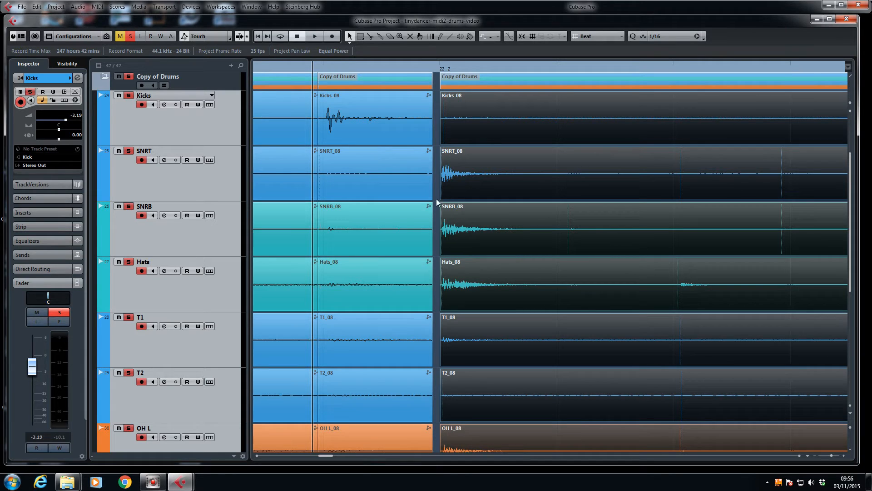
left_click_drag(440, 198, 432, 199)
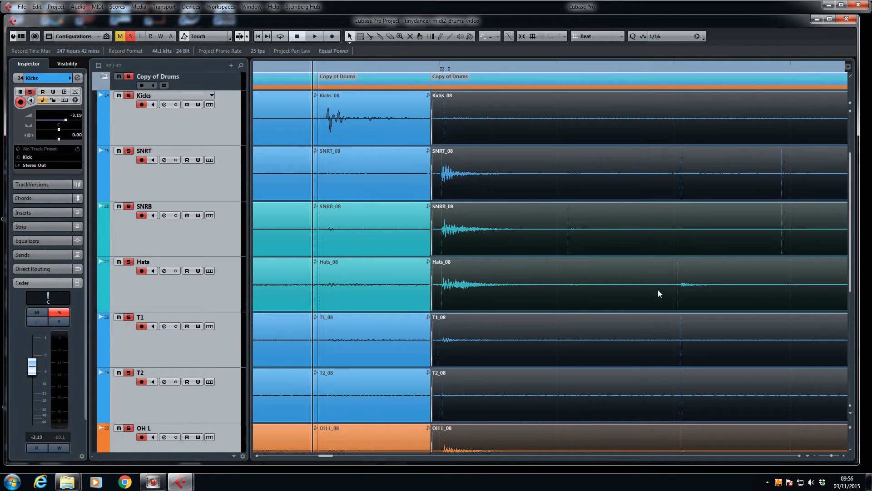
Split the grouped drum events at the kick hit just before beat 22.3
key("g")
key("g")
key("g")
key("g")
key("g")
key("g")
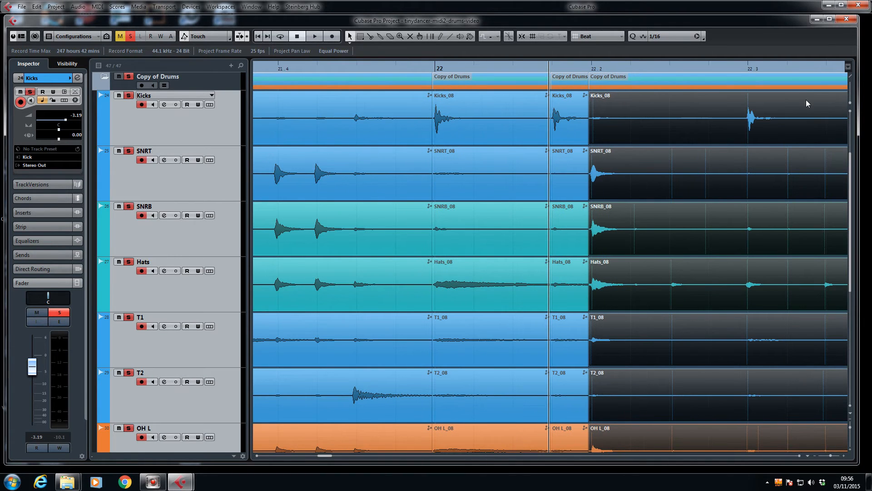
left_click(747, 68)
key("g")
key("g")
key("g")
key("g")
key("g")
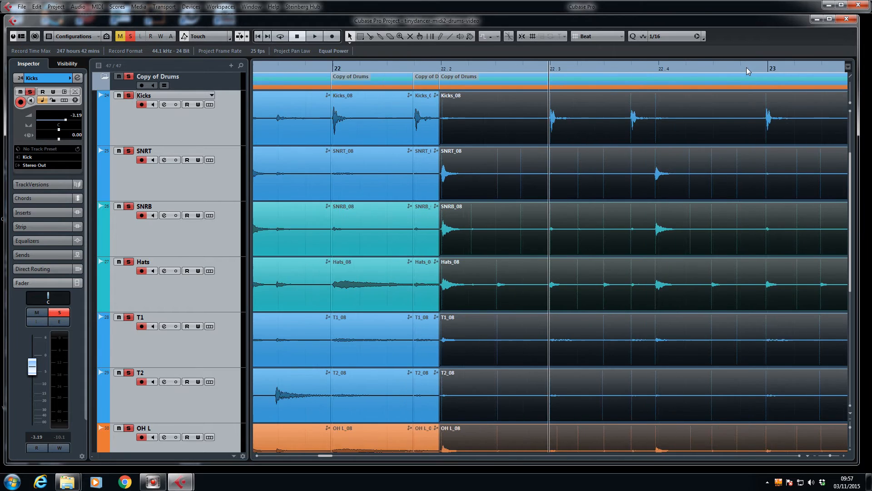
key("h")
key("h")
key("h")
key("h")
key("h")
key("h")
key("h")
key("h")
key("h")
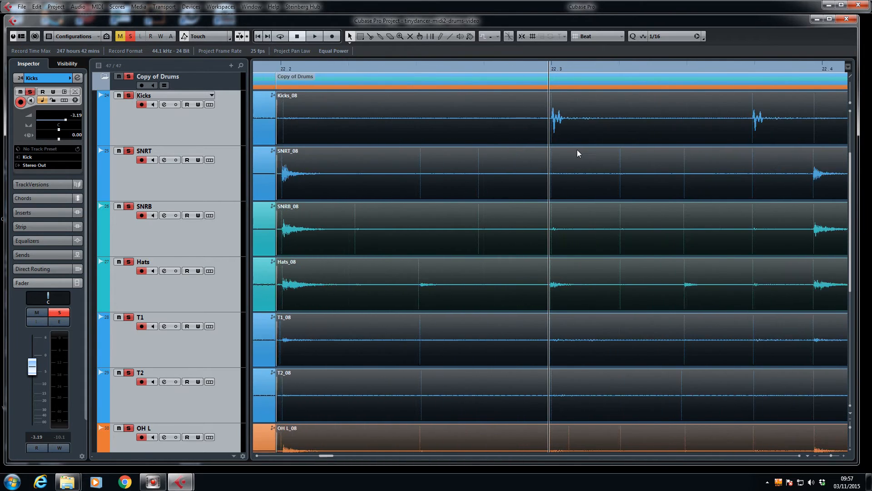
key("3")
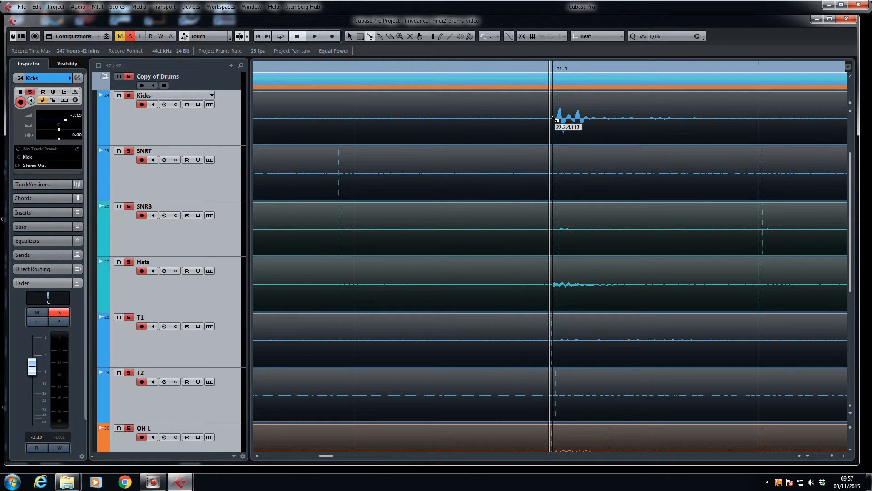
left_click(554, 119)
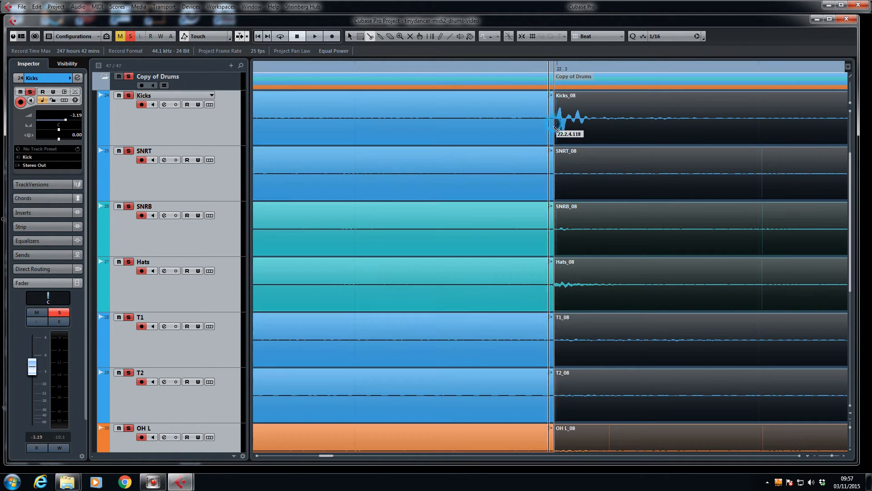
key("1")
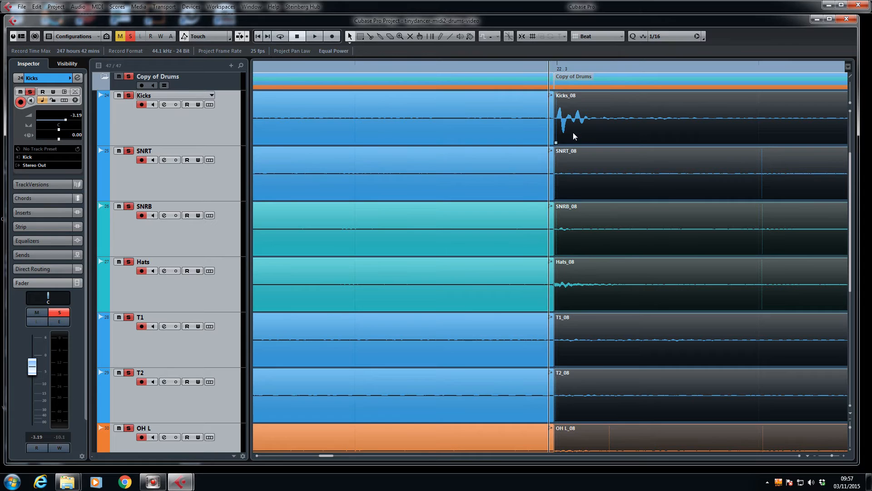
Quantize the new kick slice to beat 22.3 and extend its start back slightly ahead of the hit
left_click_drag(556, 143, 552, 144)
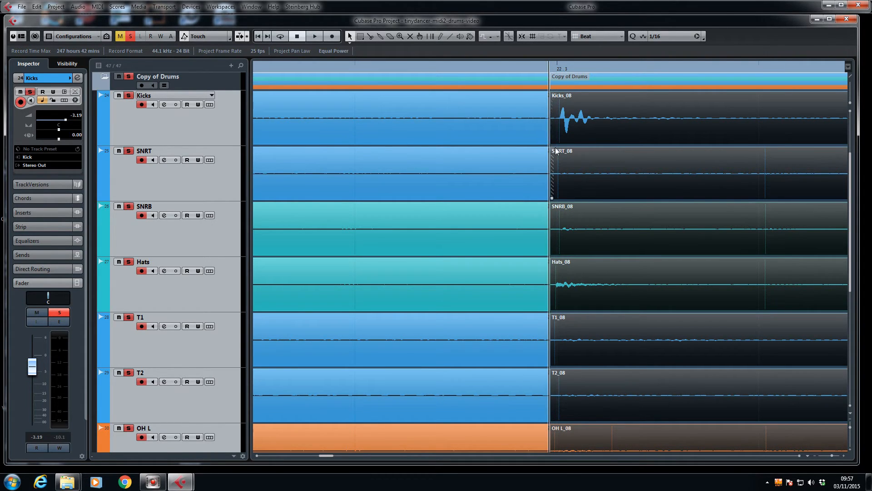
key("g")
key("g")
key("g")
key("g")
key("g")
key("g")
key("g")
key("g")
key("g")
key("g")
key("g")
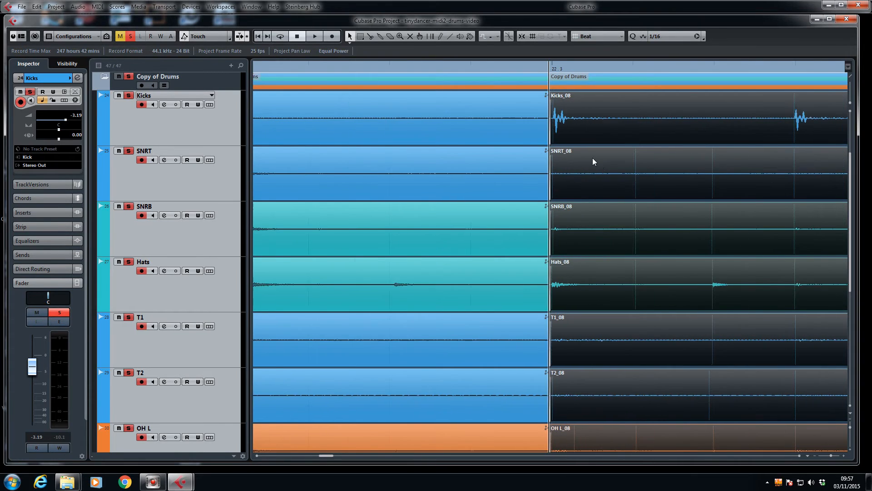
Play back the corrected drum slices from just before bar 22 to check their timing
key("g")
key("g")
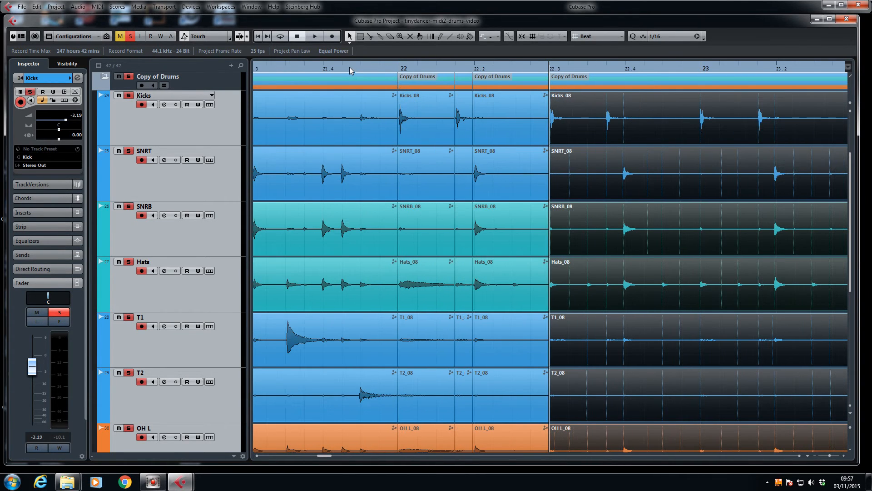
left_click(362, 64)
key("space")
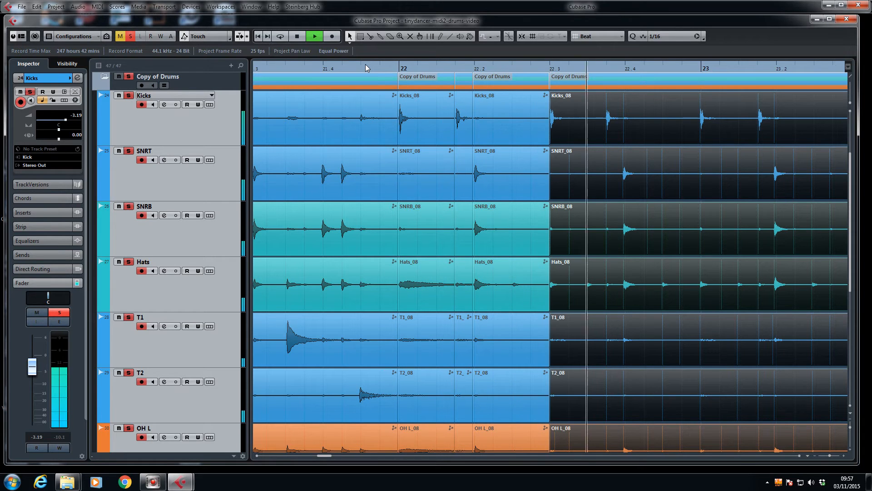
key("space")
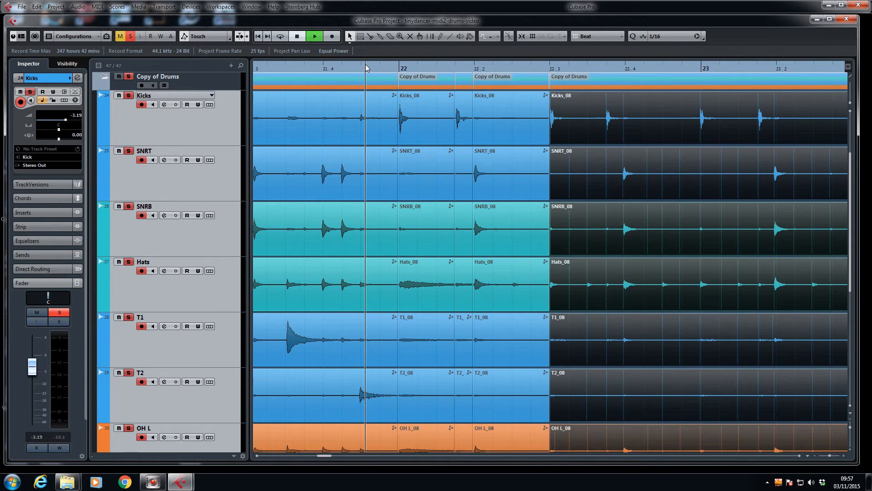
key("space")
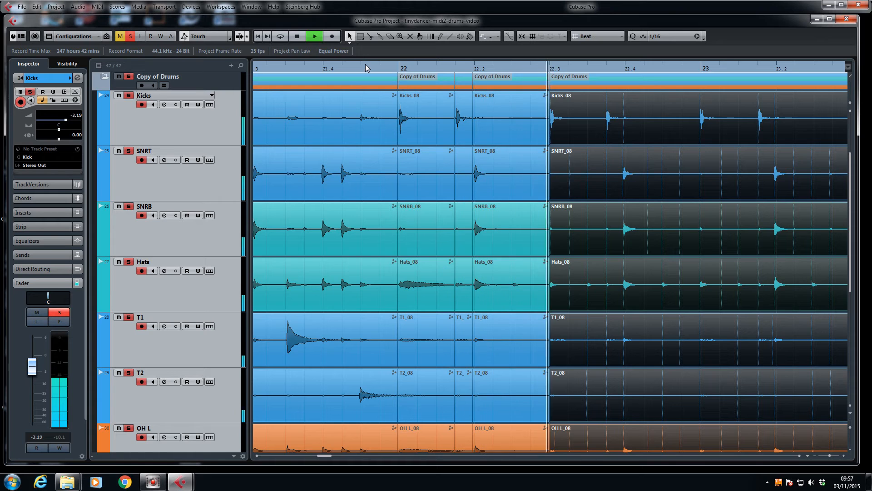
key("space")
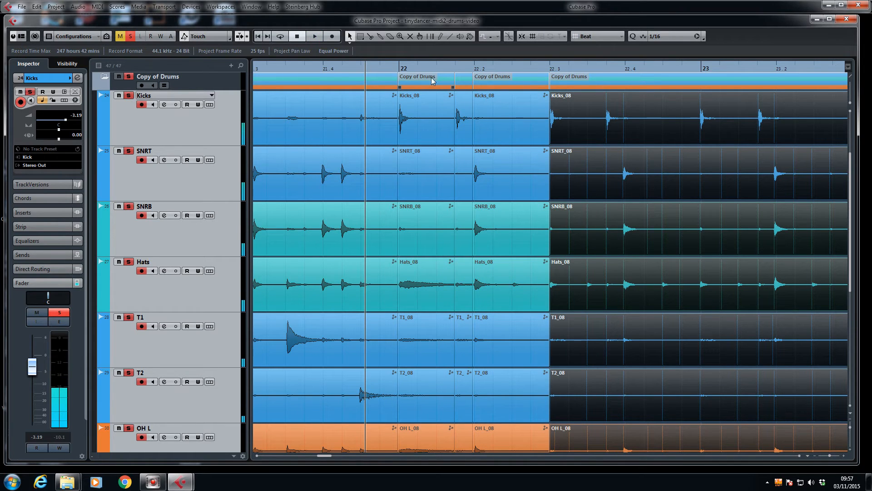
Turn on group editing for the Copy of Drums folder track
key("g")
key("g")
key("g")
key("g")
key("g")
key("g")
key("g")
key("g")
key("g")
key("g")
key("g")
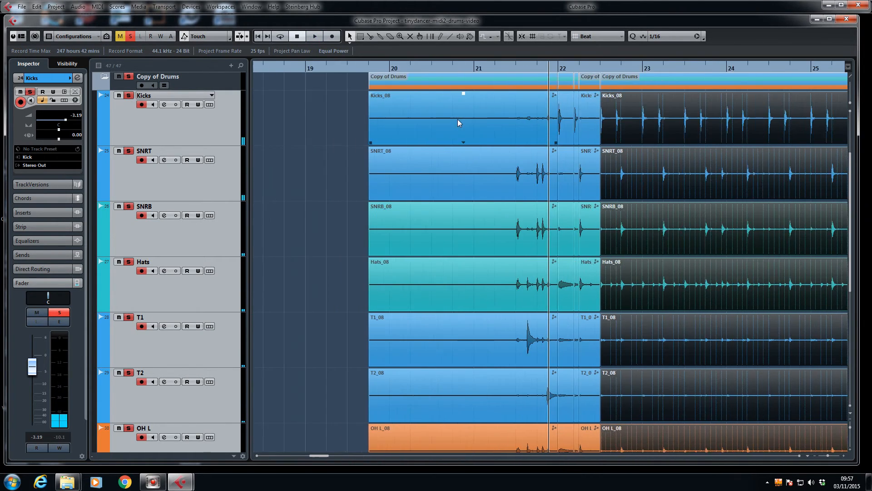
key("g")
key("g")
key("g")
key("g")
key("g")
key("g")
key("g")
key("g")
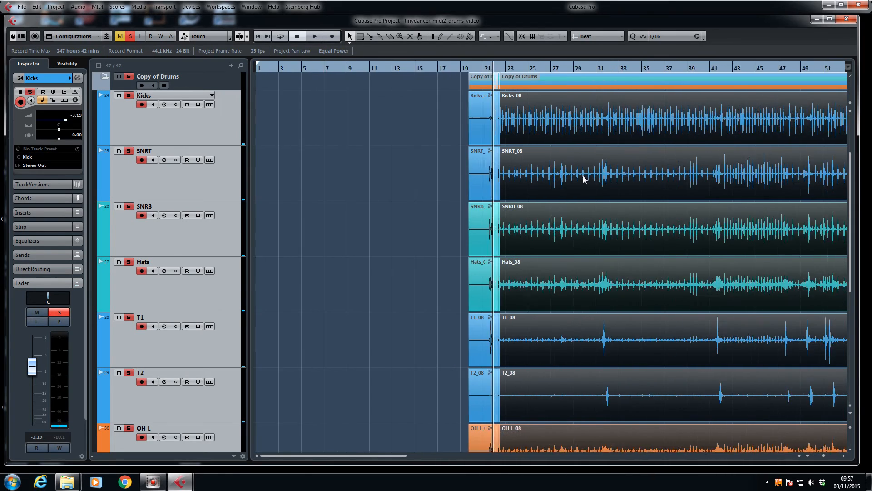
key("g")
key("g")
key("g")
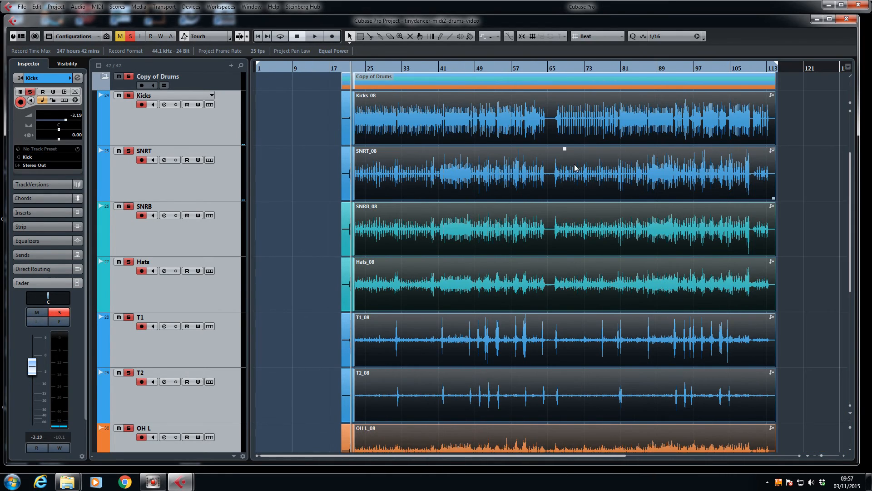
scroll(200, 122, "up", 2)
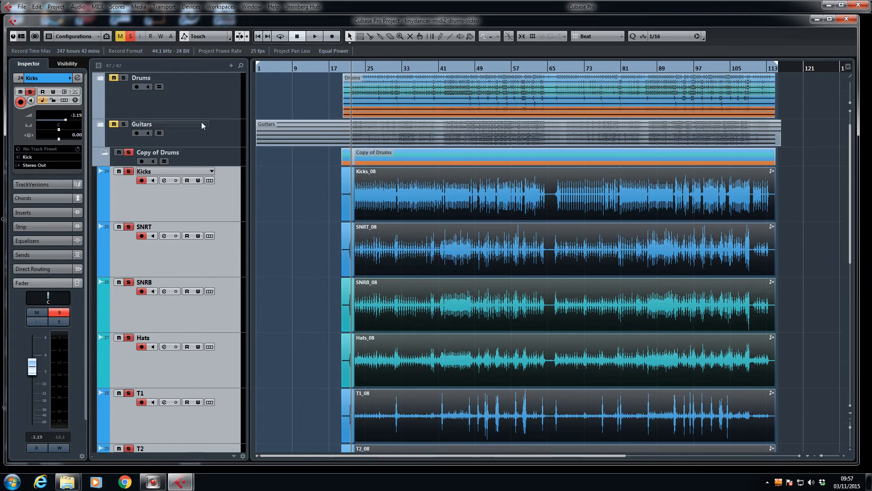
left_click(163, 160)
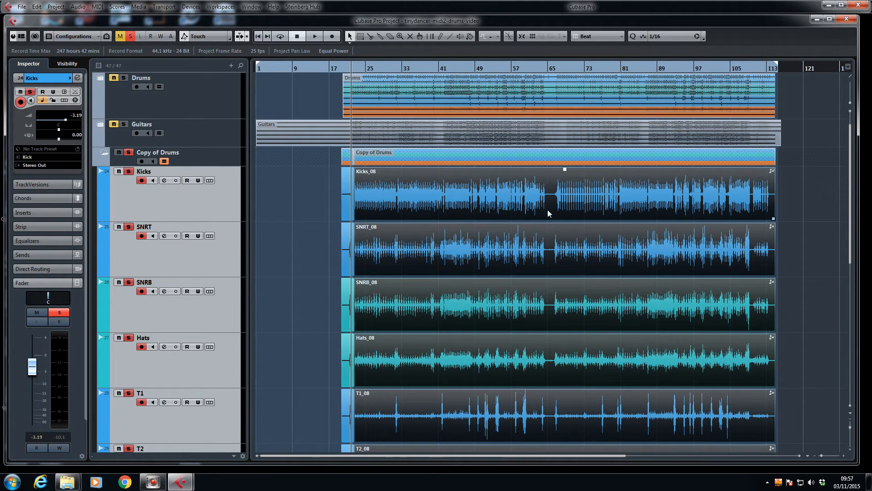
Open the long Kicks event in the Sample Editor, enlarge the editor window and show its Hitpoints settings
double_click(516, 207)
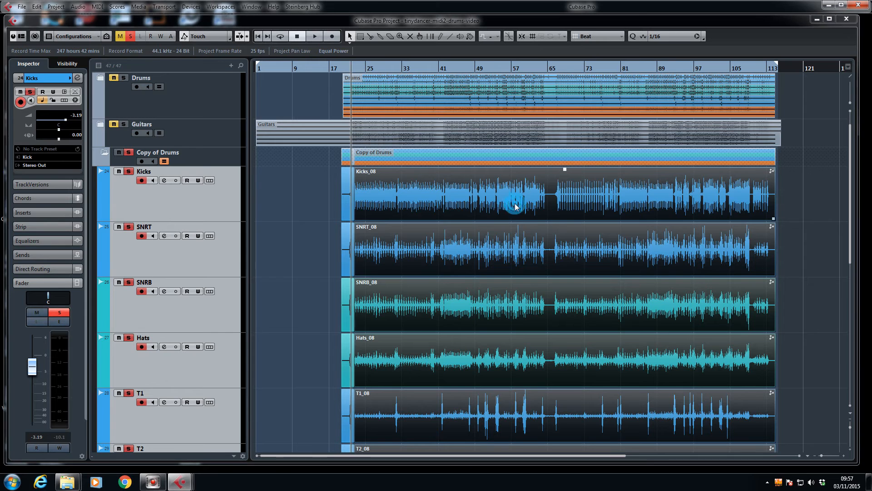
left_click_drag(454, 135, 363, 52)
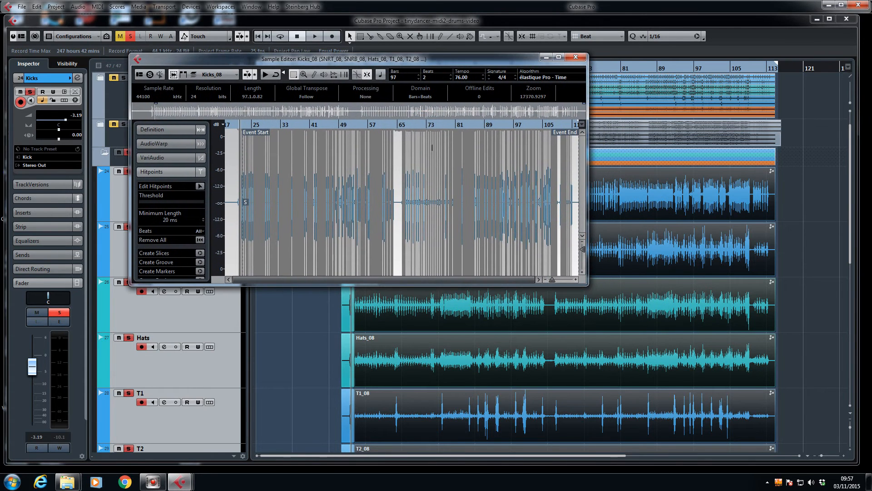
left_click_drag(585, 284, 789, 408)
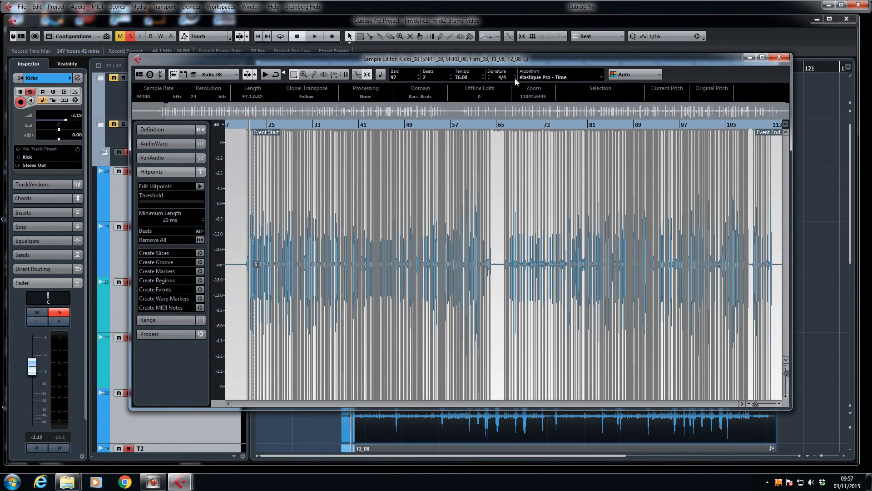
left_click_drag(452, 60, 424, 59)
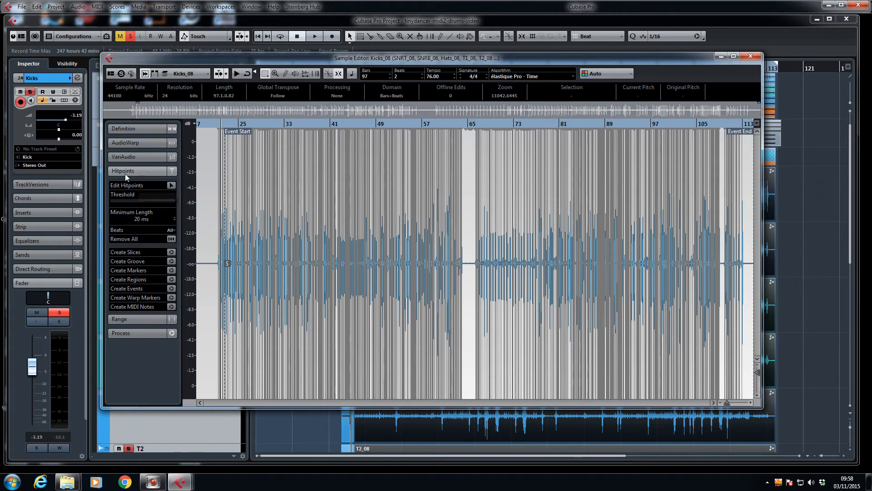
left_click(128, 172)
left_click(129, 171)
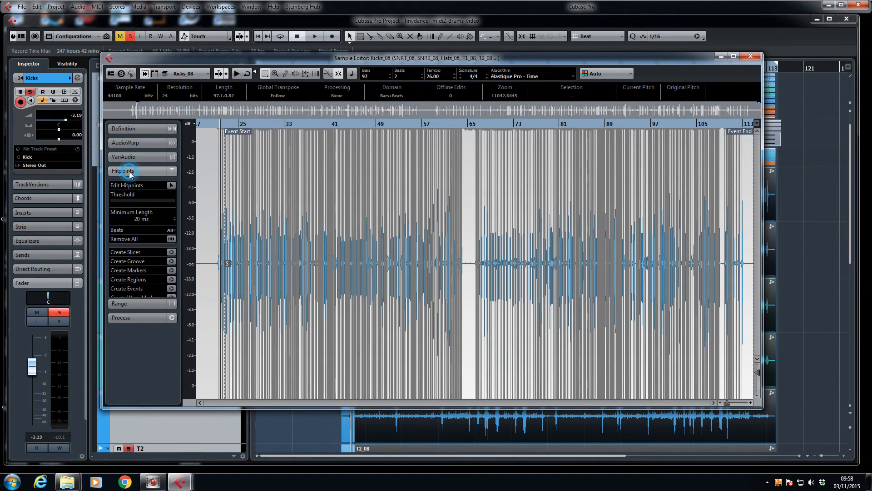
Edit the Kicks hitpoints, adjusting the threshold so that only the main kick transients are marked
left_click(171, 185)
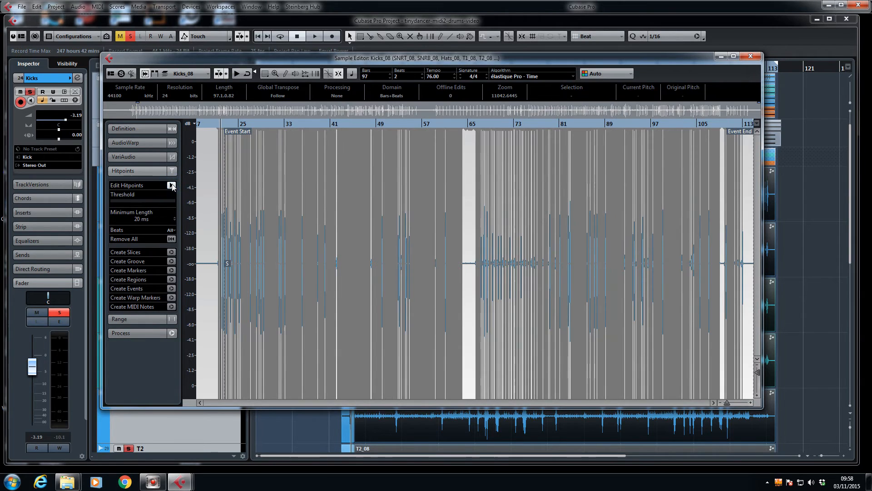
left_click_drag(172, 201, 143, 197)
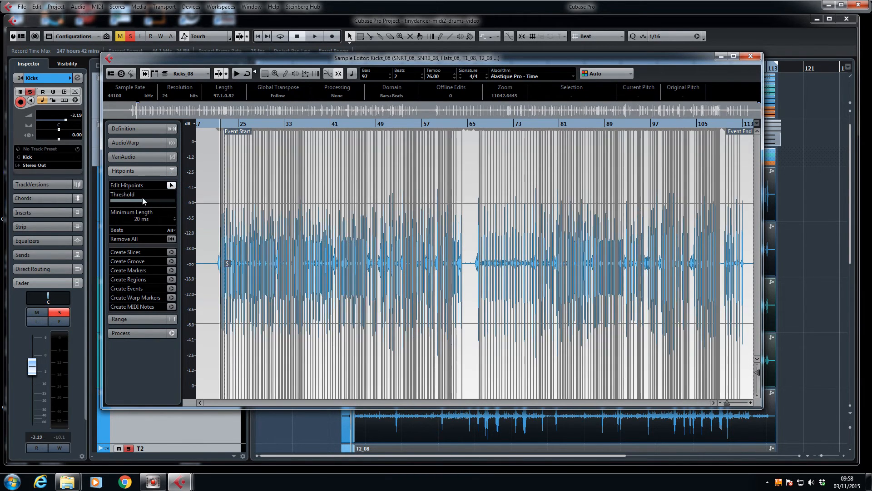
scroll(407, 285, "up", 4)
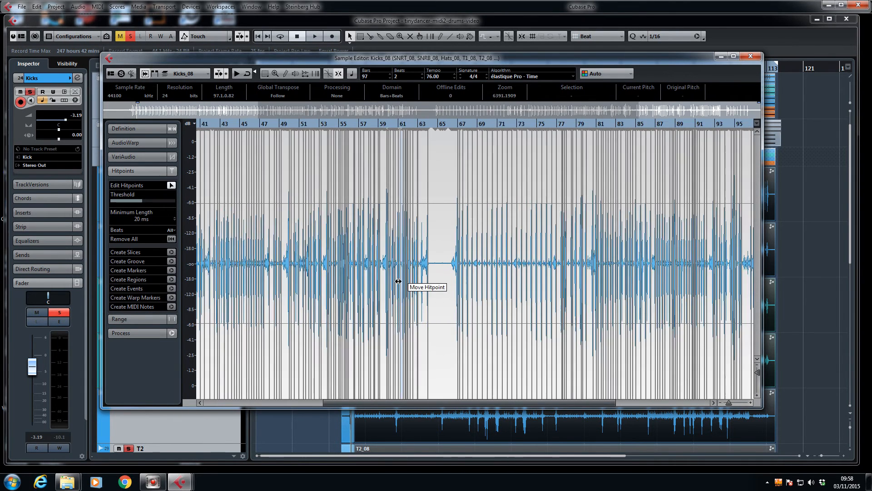
scroll(365, 283, "up", 6)
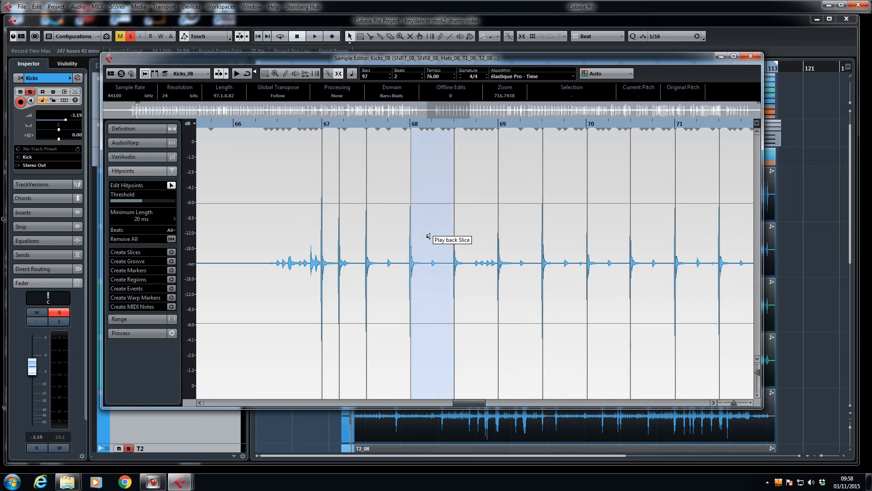
left_click_drag(138, 201, 122, 204)
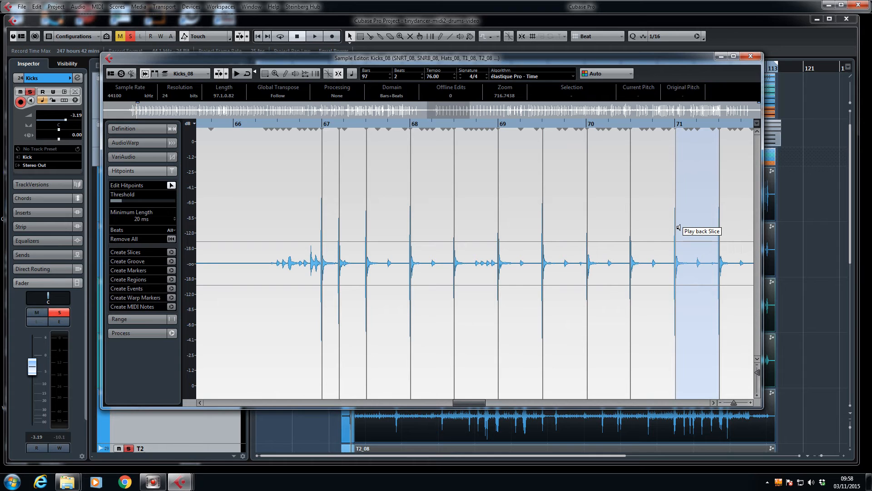
Reopen the grouped event from the SNRT track in the Sample Editor, check its hitpoints and close the editor
left_click(751, 57)
double_click(438, 251)
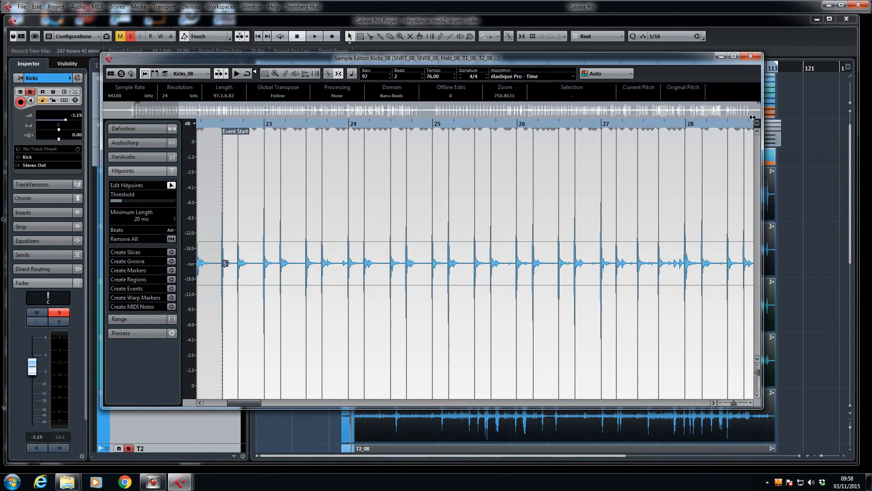
left_click(751, 56)
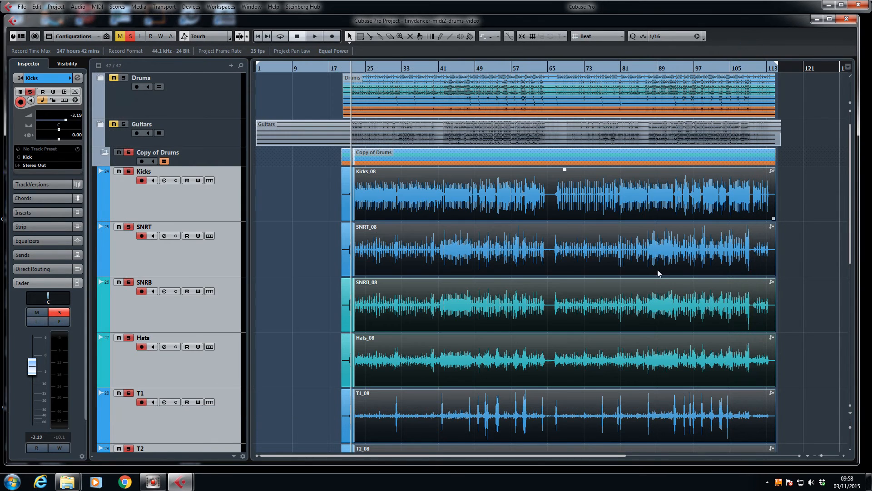
Open the Quantize Panel and slice the grouped drum events at the Kicks, SNRT and SNRB hitpoints, with 40 ms range and -20 ms offset
left_click(704, 39)
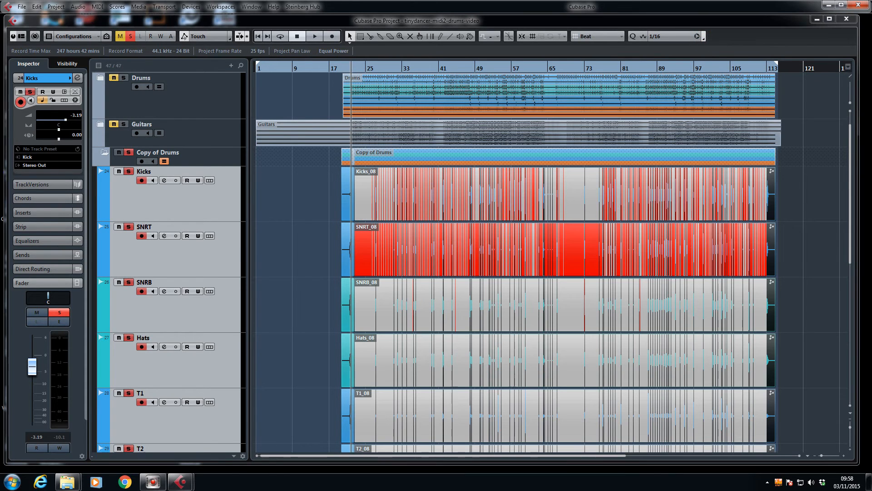
left_click_drag(713, 140, 257, 95)
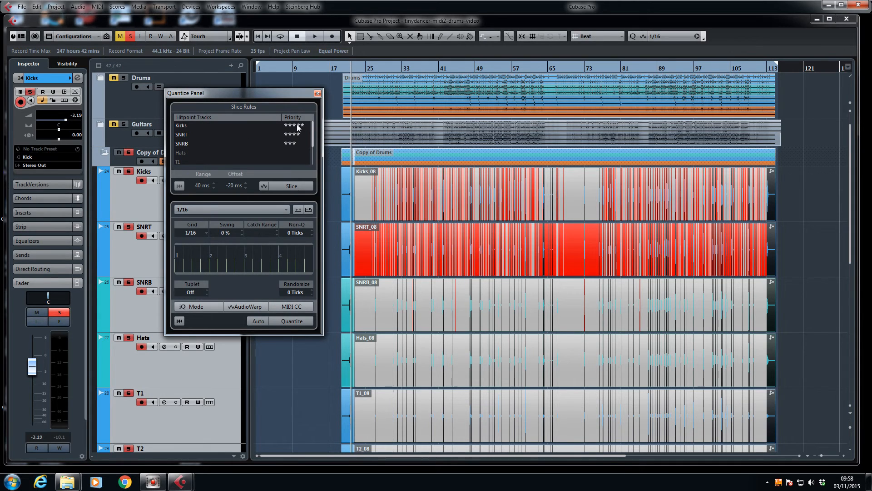
left_click_drag(257, 93, 236, 87)
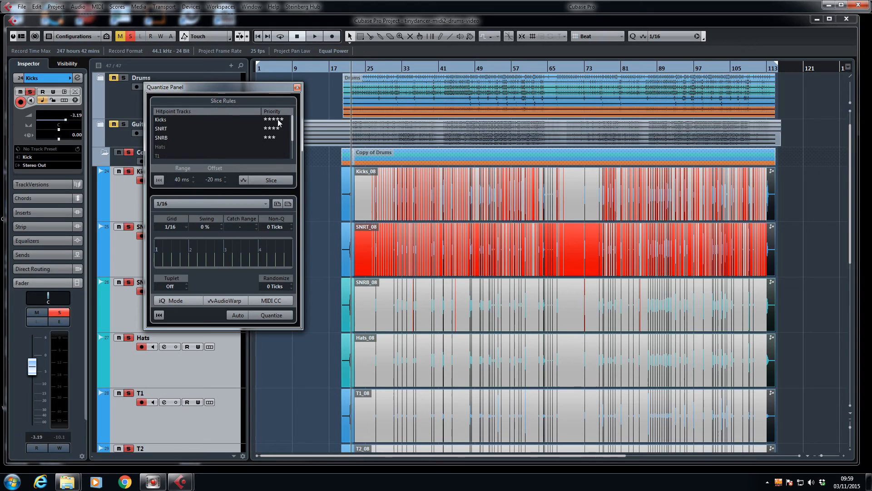
left_click(268, 181)
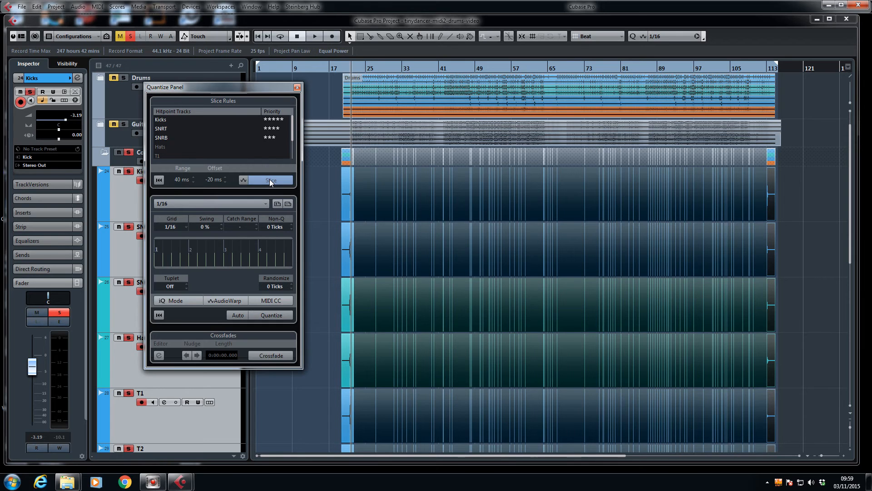
Examine the new slices close up around beat 34.3, including where each cut falls ahead of the kick hit
left_click(409, 67)
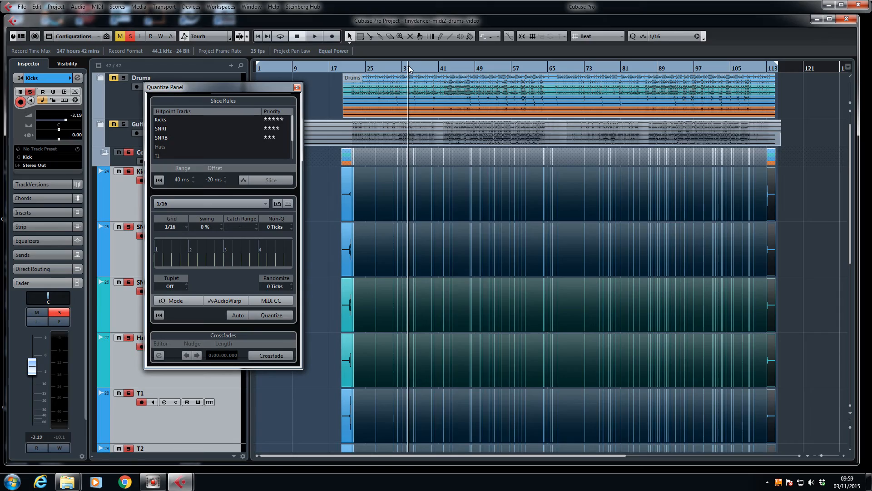
key("g")
key("g")
key("h")
key("h")
key("h")
key("h")
key("h")
key("h")
key("h")
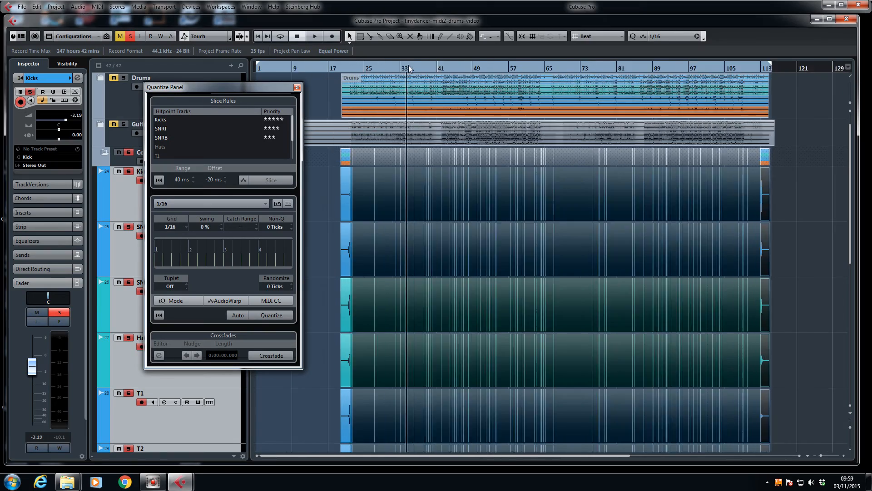
key("h")
key("h")
key("h")
key("h")
key("h")
key("h")
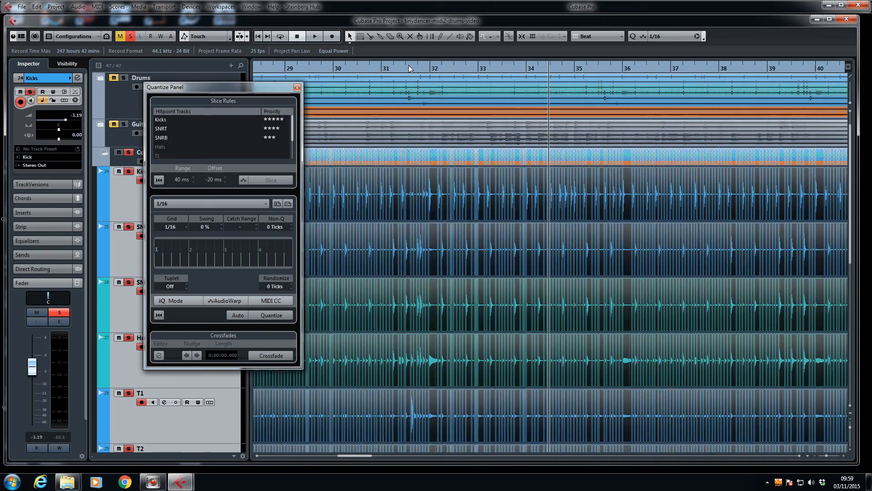
key("h")
key("h")
key("h")
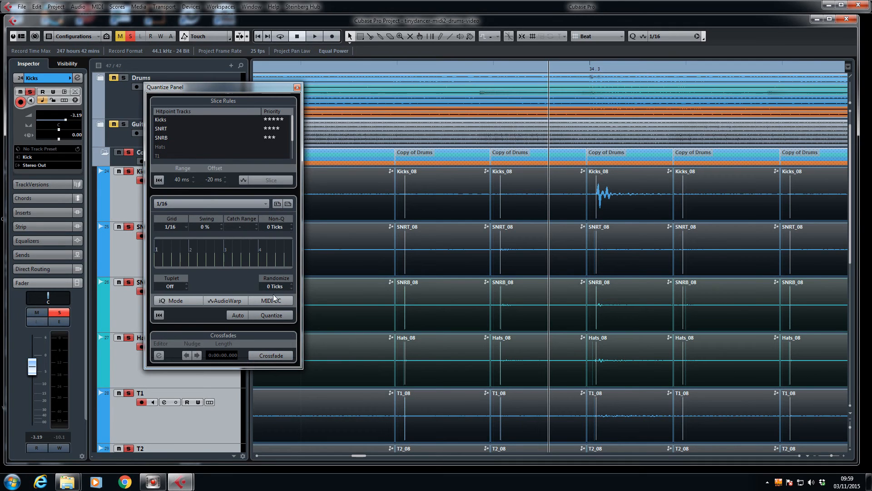
Quantize all drum slices to the 1/16 grid, crossfade them and close the Quantize Panel
left_click(272, 315)
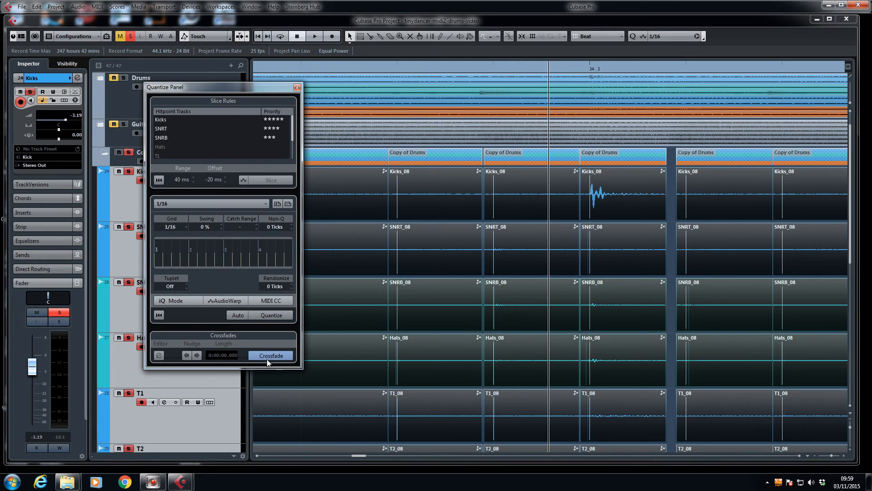
left_click(272, 355)
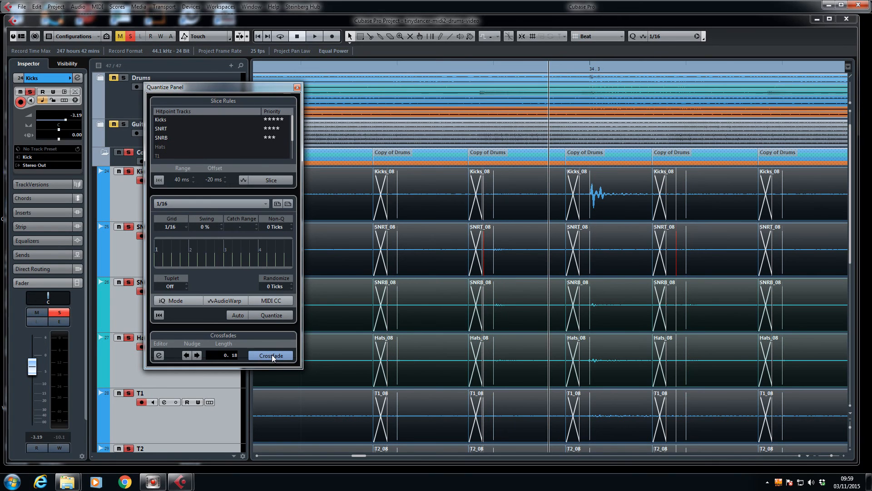
left_click(298, 88)
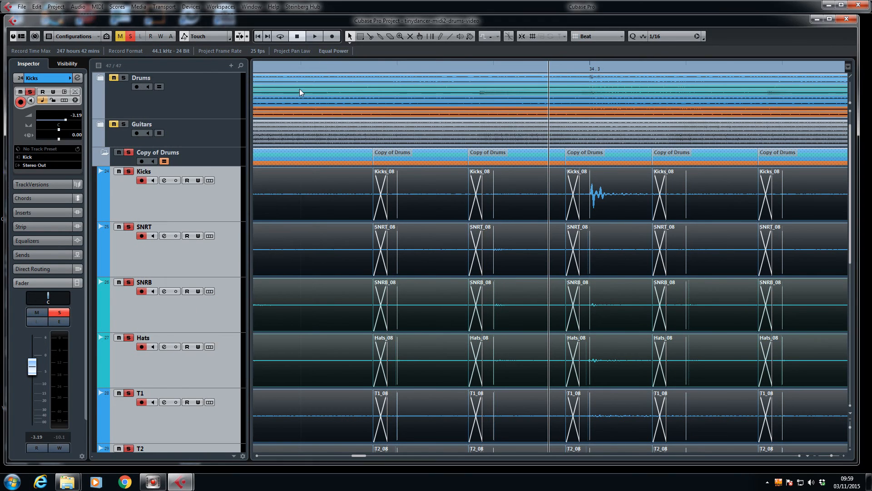
Inspect the crossfaded slices around bars 33 to 36 and across the wider arrangement for remaining gaps
key("g")
key("g")
key("g")
key("g")
key("g")
key("g")
key("g")
key("g")
key("g")
key("g")
key("g")
key("g")
key("g")
key("g")
key("g")
key("g")
key("g")
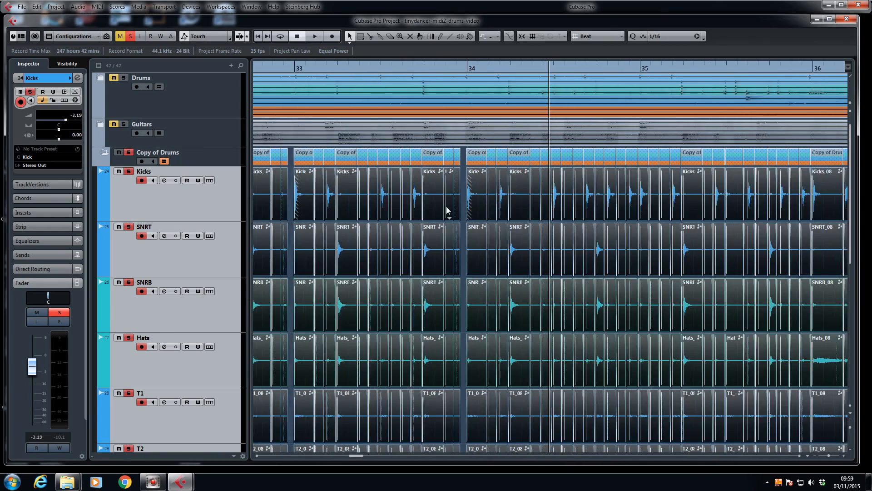
key("g")
key("g")
key("g")
key("g")
key("g")
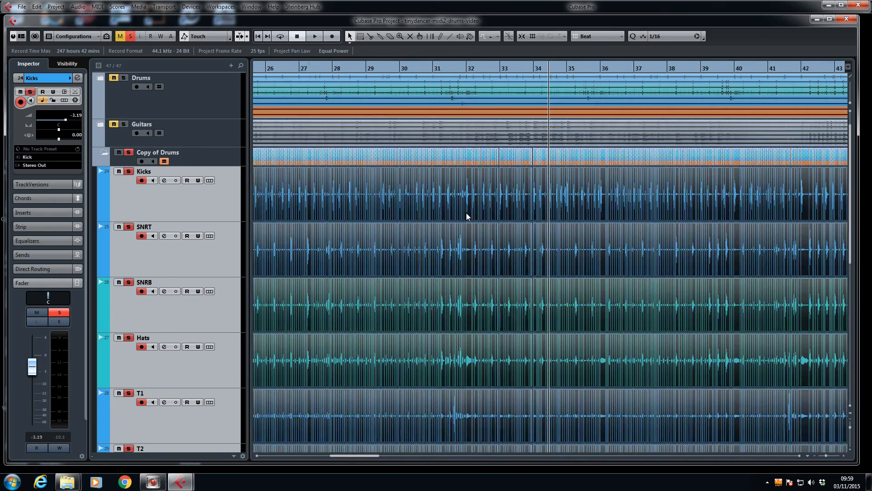
Play back the sliced and quantized drums from about bar 23 to check the result
left_click(331, 69)
key("space")
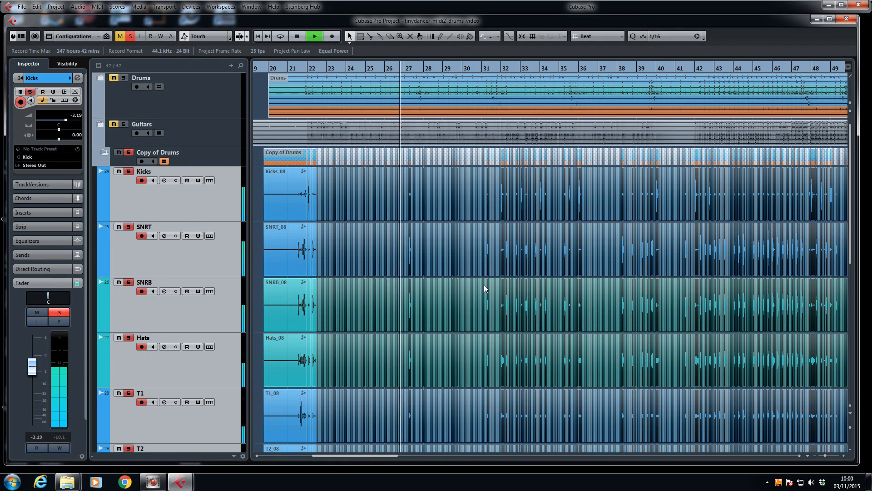
key("space")
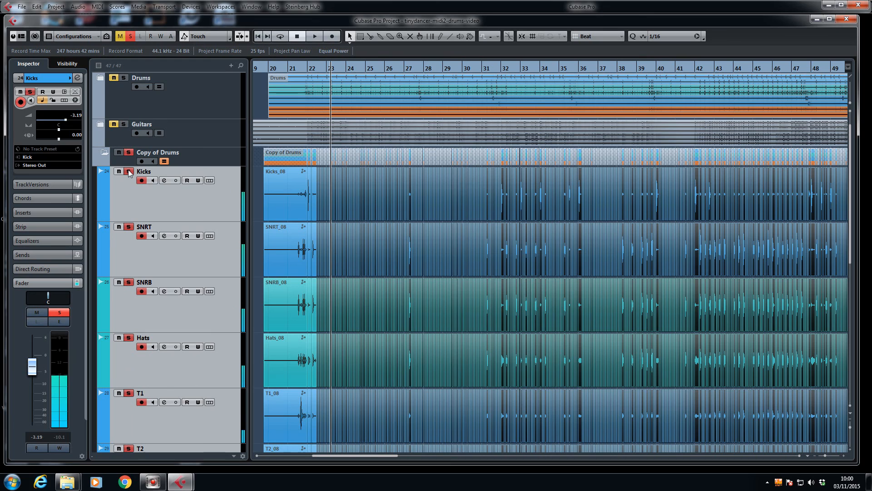